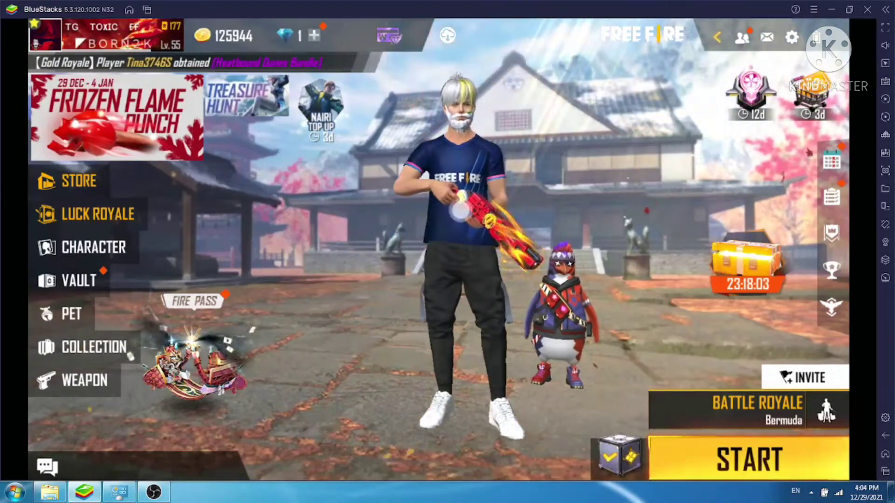
click(461, 223)
click(552, 194)
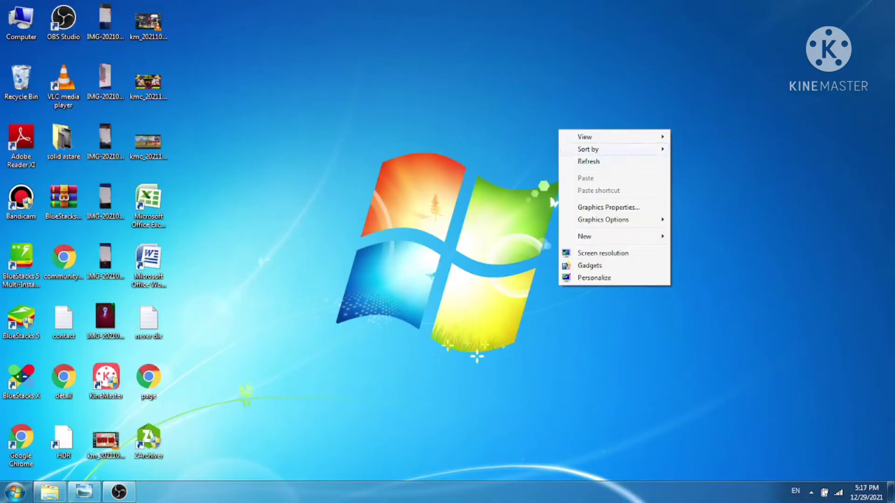
key(Escape)
right_click(824, 142)
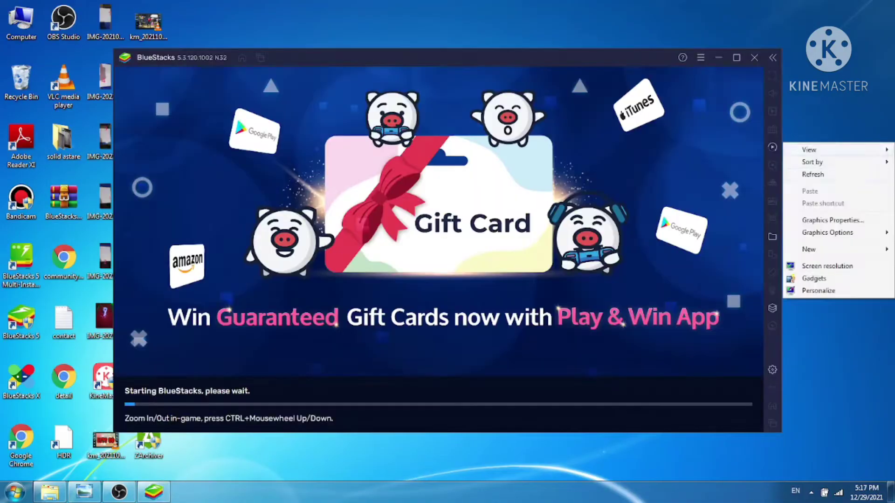
click(832, 174)
right_click(825, 89)
click(832, 121)
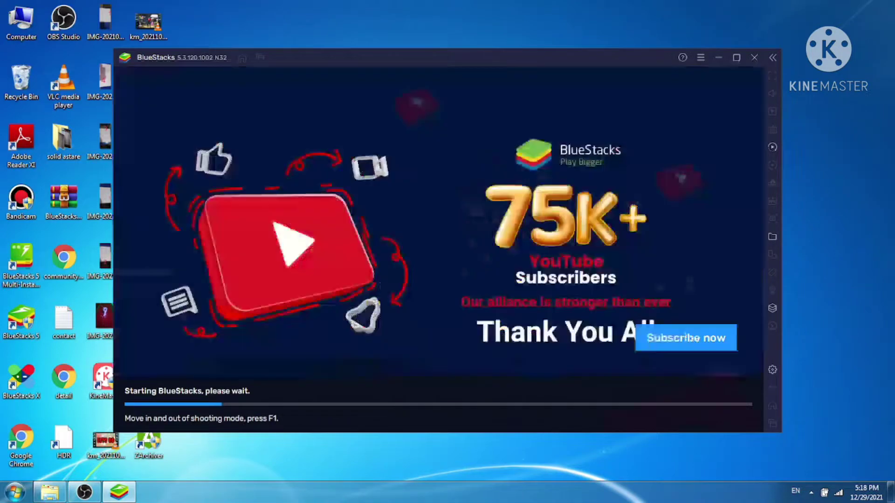
right_click(834, 65)
click(834, 98)
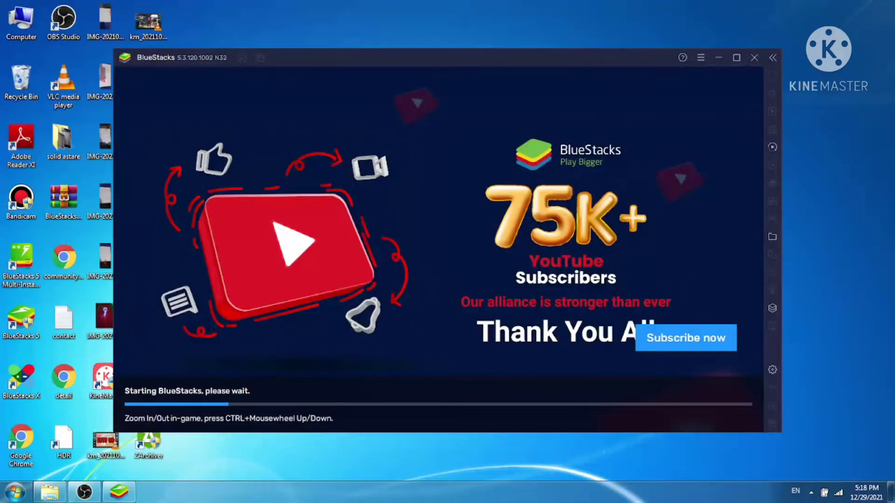
right_click(833, 71)
click(834, 104)
right_click(834, 54)
click(834, 87)
right_click(834, 11)
click(834, 43)
right_click(834, 3)
click(834, 35)
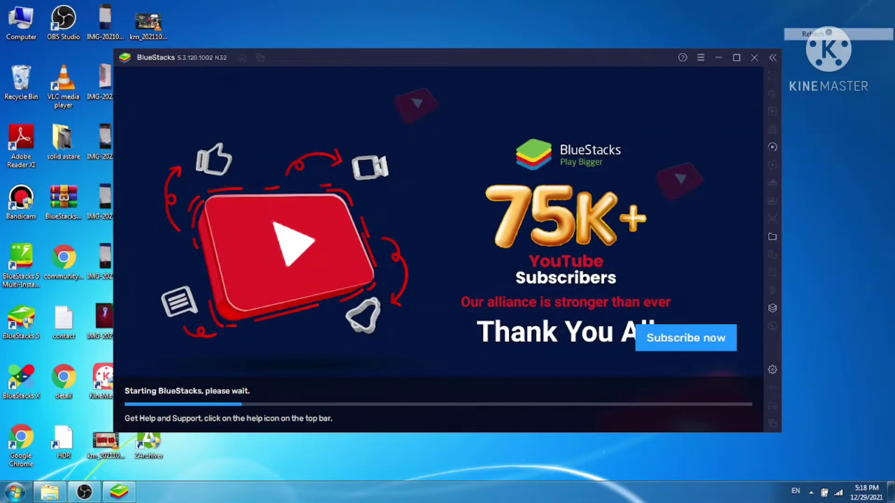
right_click(834, 7)
click(834, 40)
right_click(834, 22)
click(834, 54)
right_click(834, 30)
click(834, 62)
right_click(834, 24)
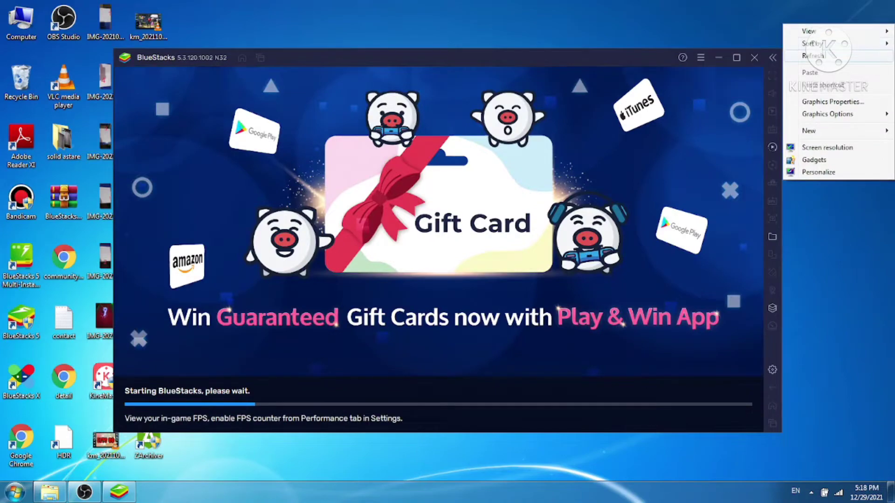
click(834, 57)
right_click(834, 33)
click(834, 65)
right_click(834, 46)
click(834, 78)
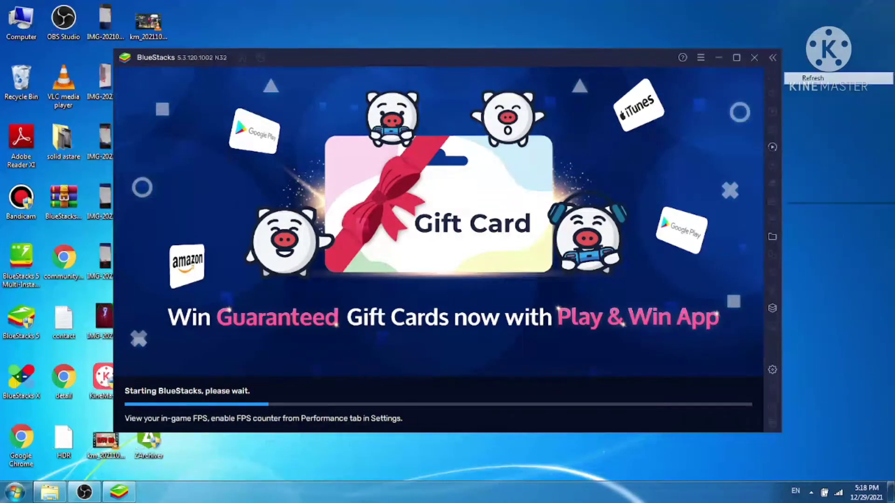
click(736, 57)
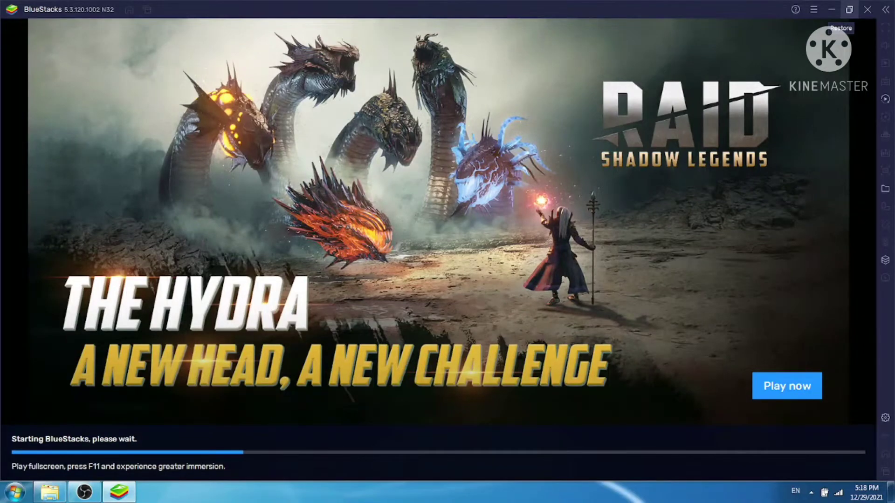
click(849, 9)
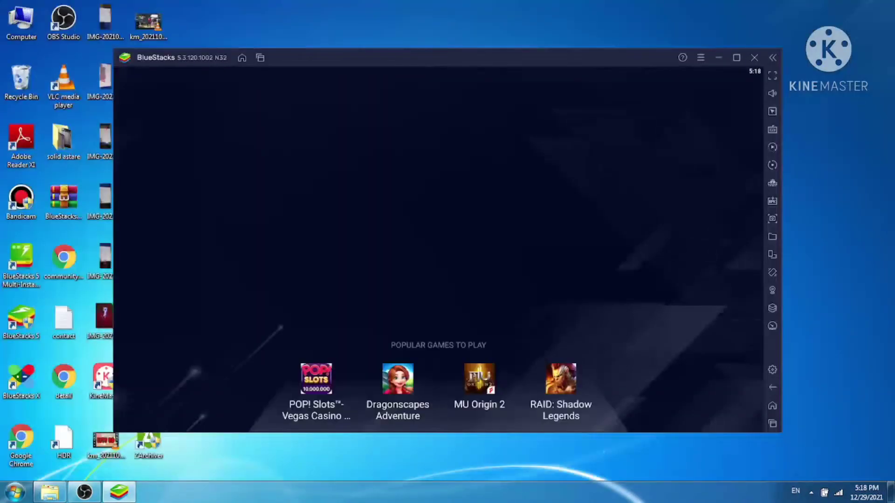
right_click(829, 91)
click(829, 125)
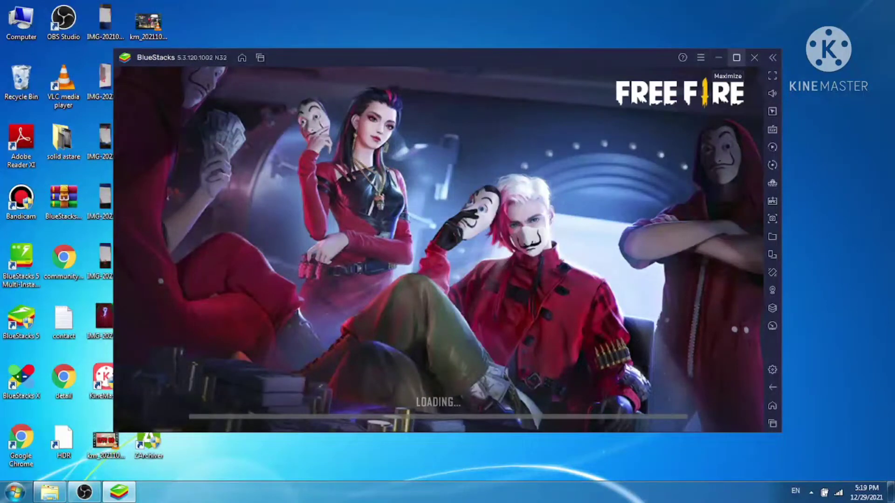
Step: Maximize the BlueStacks window, sign in to Free Fire with Google and enter the game
click(736, 57)
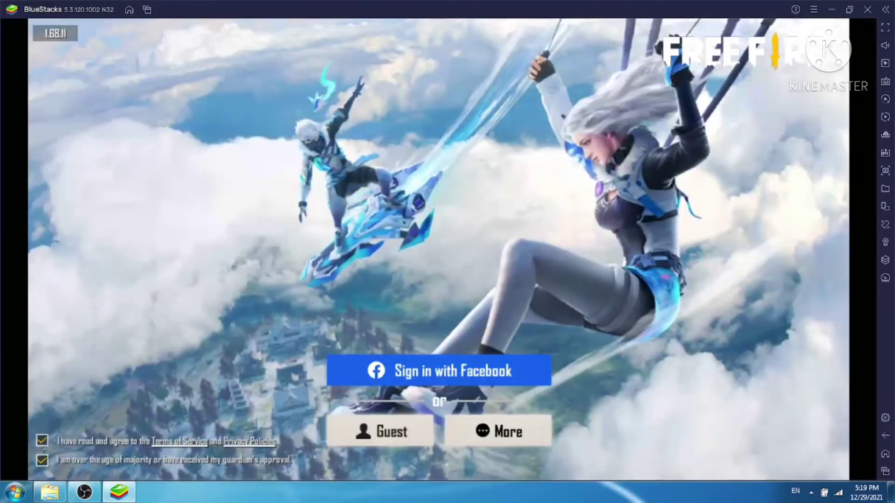
click(497, 431)
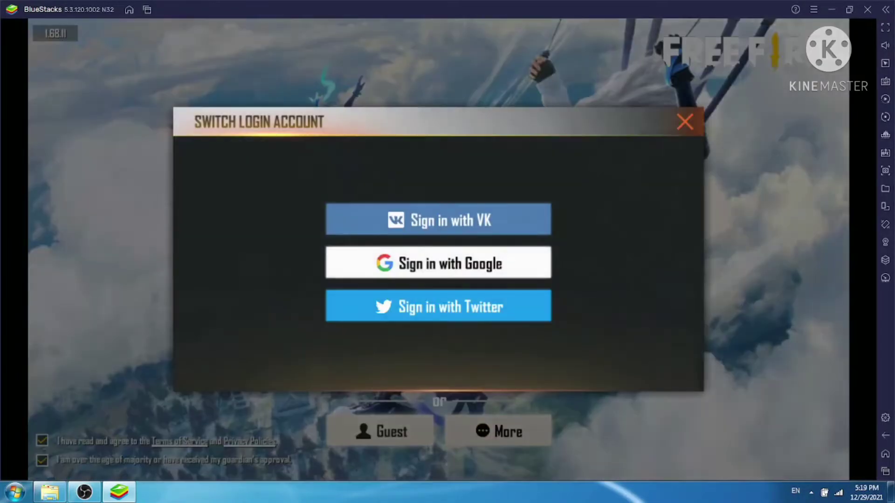
click(495, 265)
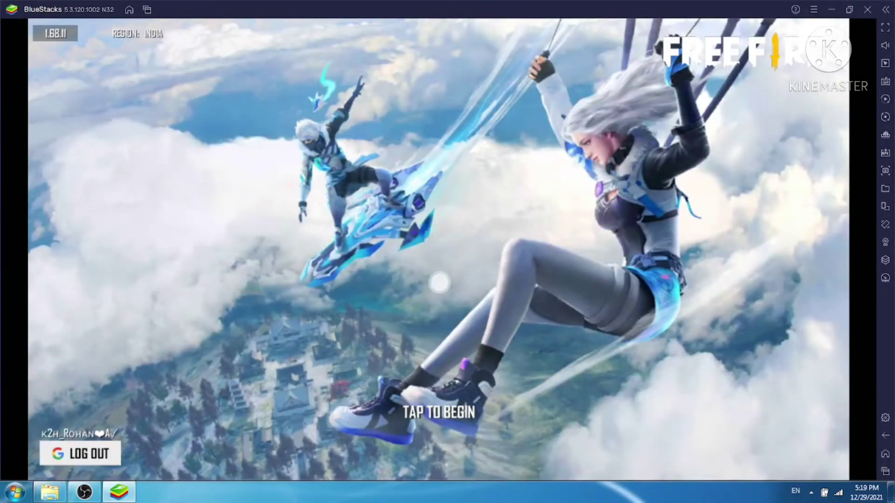
click(439, 282)
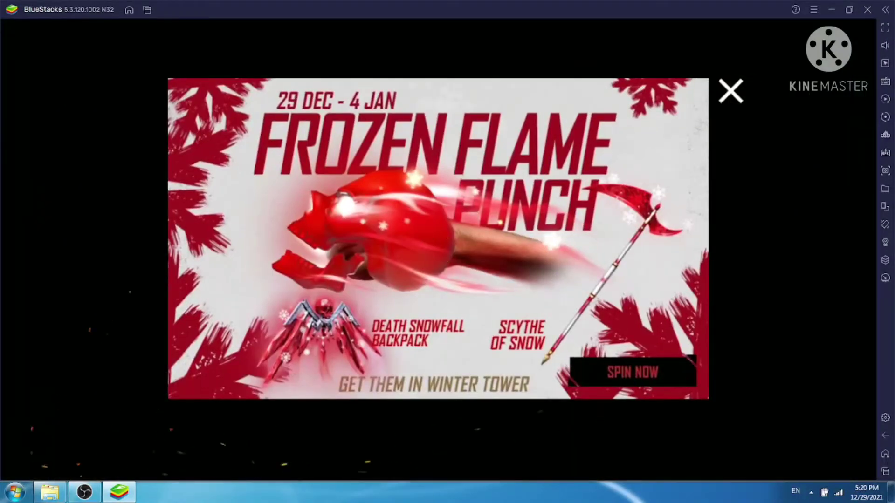
Step: Close the promotional pop-ups and the New Age event window to return to the Free Fire lobby
click(735, 89)
click(735, 90)
click(735, 90)
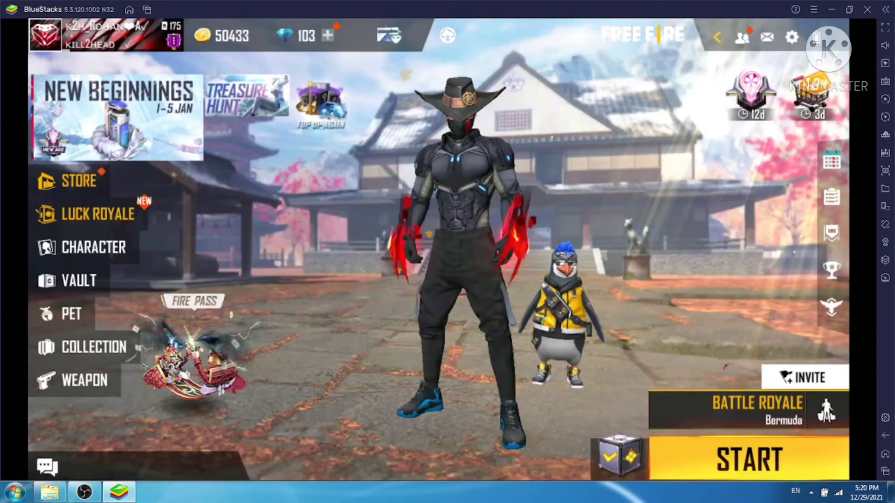
click(476, 195)
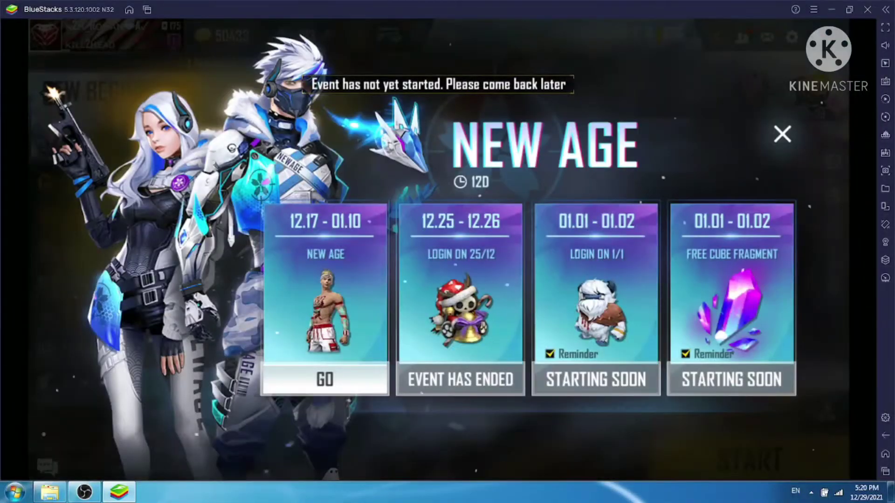
click(781, 135)
click(545, 182)
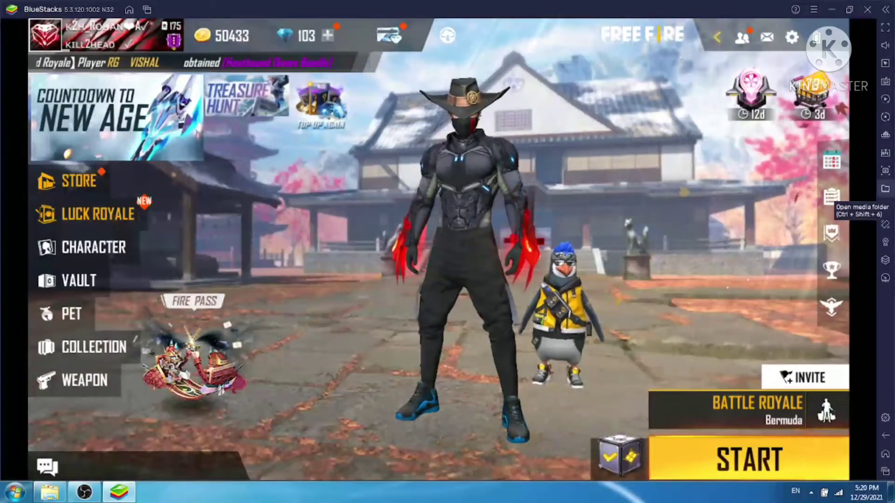
Step: Browse the New Age event pages, including Lone Wolf Rank, Are You Ready, Countdown to New Age and Magic Cube Frag Drop
click(833, 159)
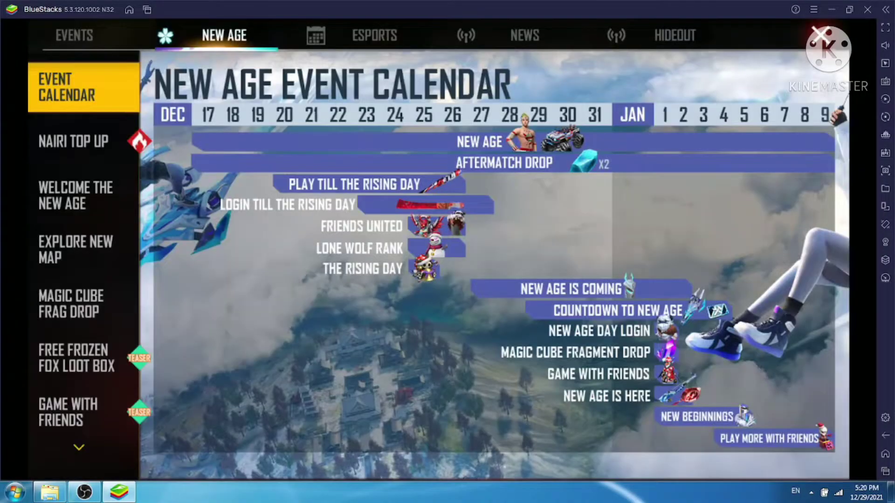
scroll(79, 256, down, 3)
click(65, 410)
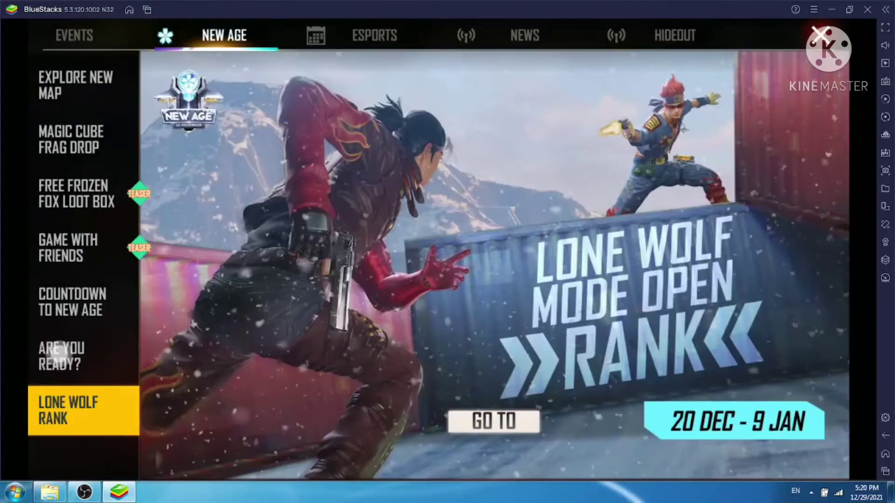
click(60, 356)
click(70, 301)
click(70, 138)
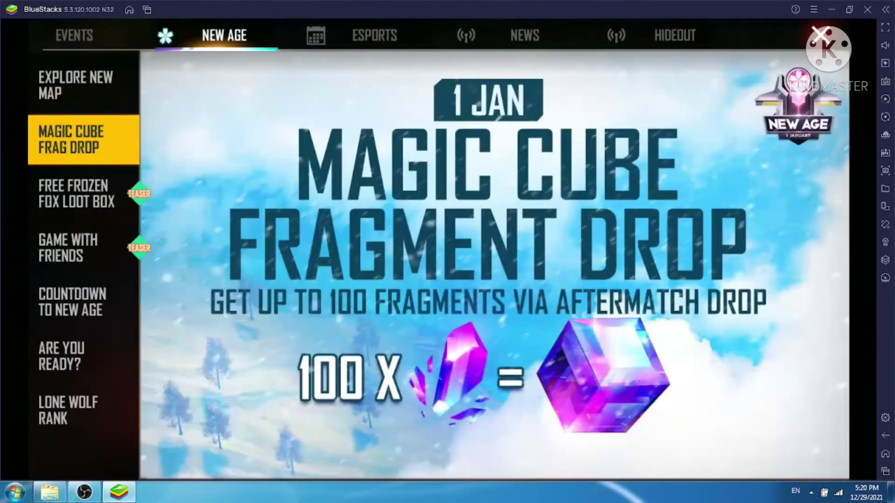
Step: Look through the news and Hideout sections and go to the Supply Chest page
click(518, 35)
click(674, 35)
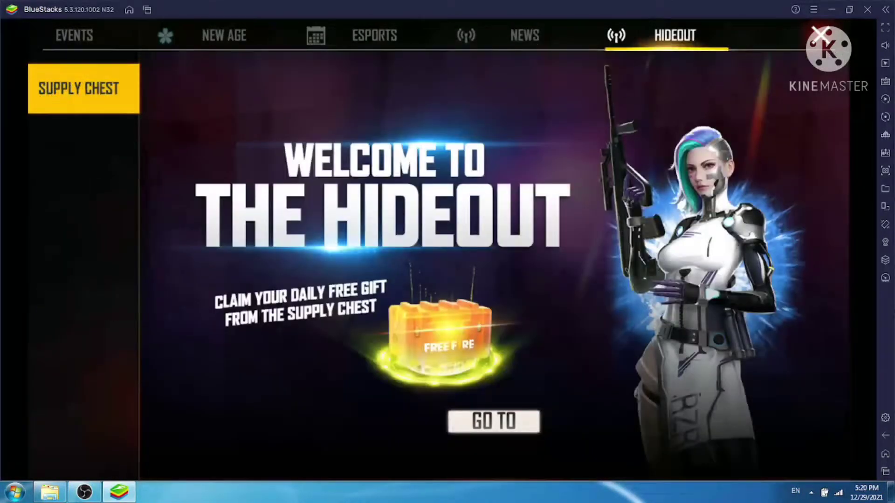
click(493, 421)
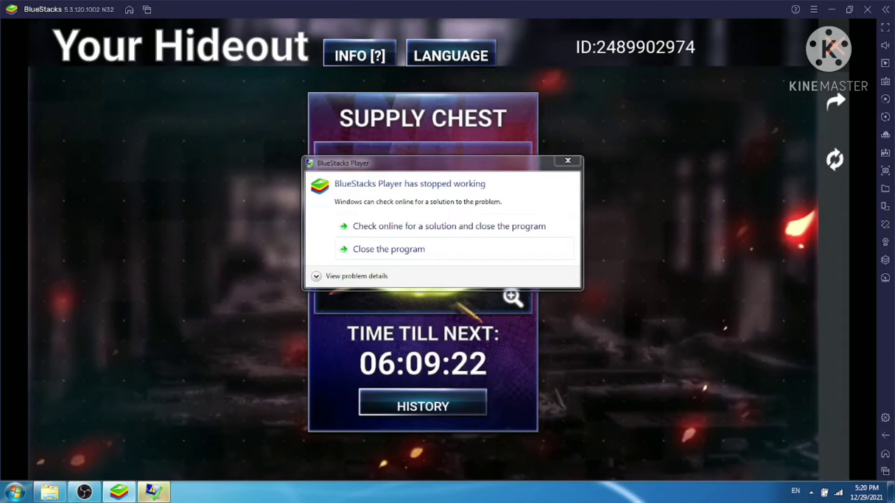
Step: Close the crashed BlueStacks Player without checking online for a solution
click(453, 249)
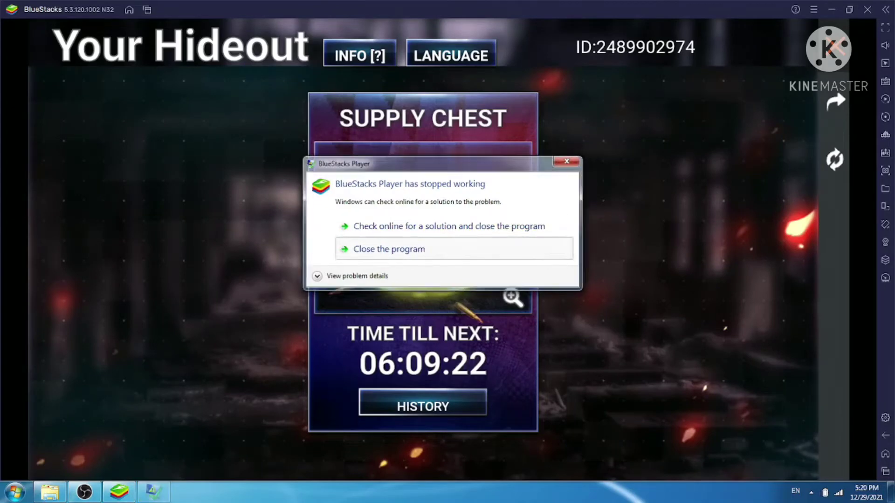
key(Return)
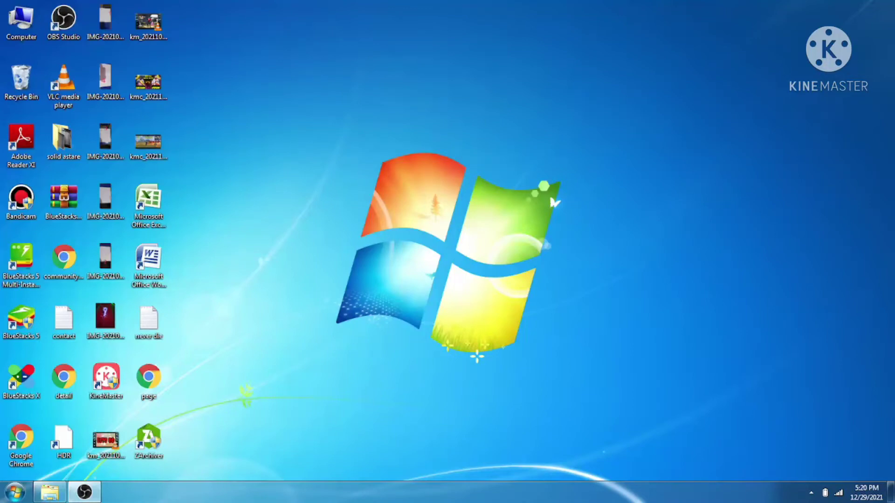
right_click(564, 64)
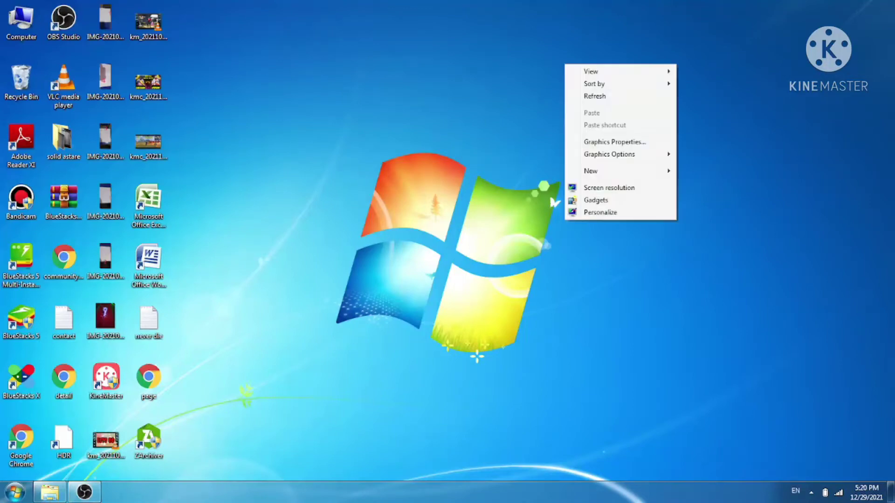
right_click(602, 94)
right_click(615, 116)
right_click(615, 124)
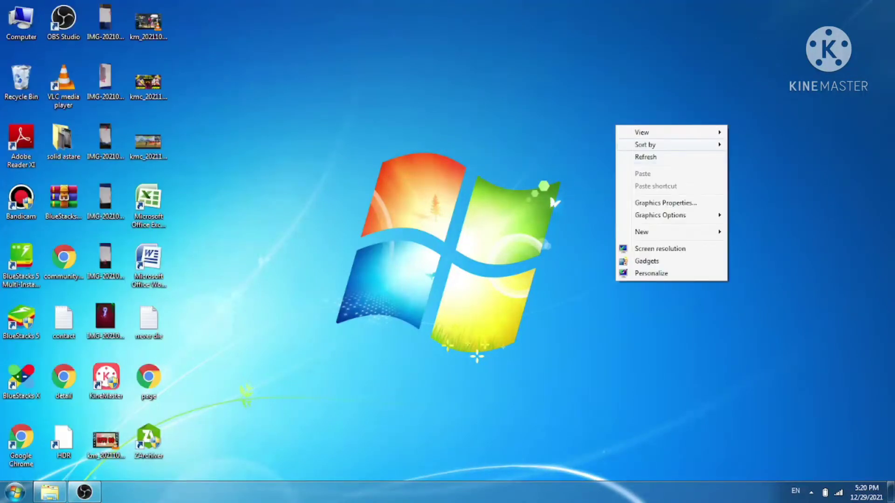
click(646, 157)
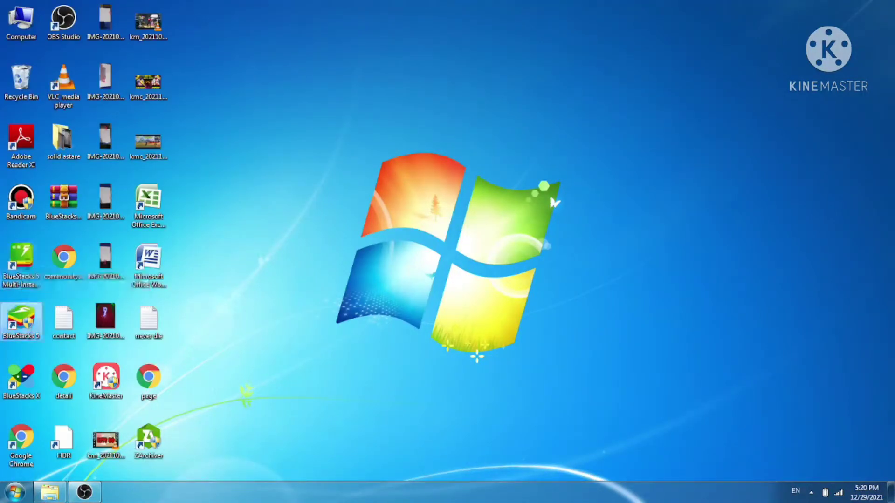
Step: Relaunch BlueStacks 5 from the desktop as administrator
right_click(17, 312)
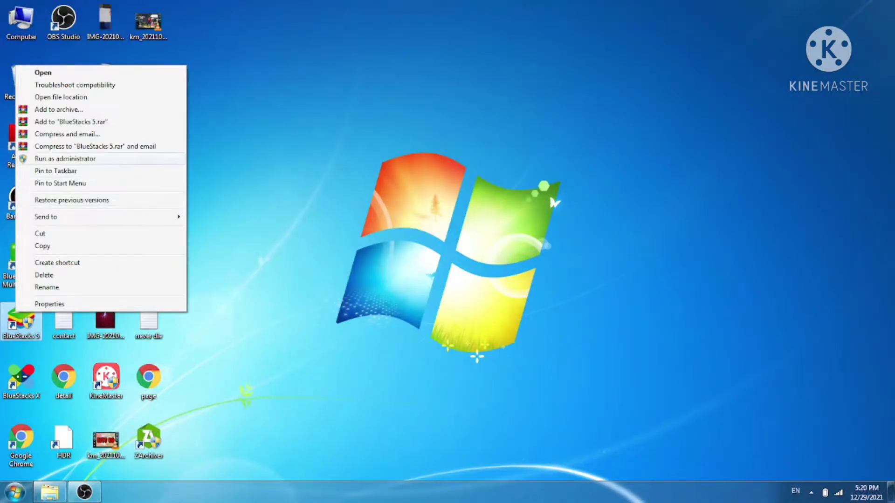
click(66, 159)
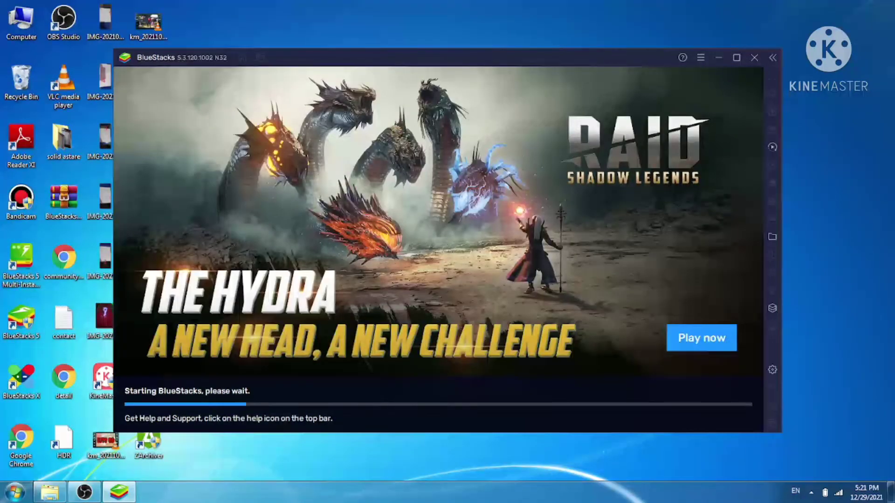
right_click(830, 129)
click(834, 162)
right_click(832, 147)
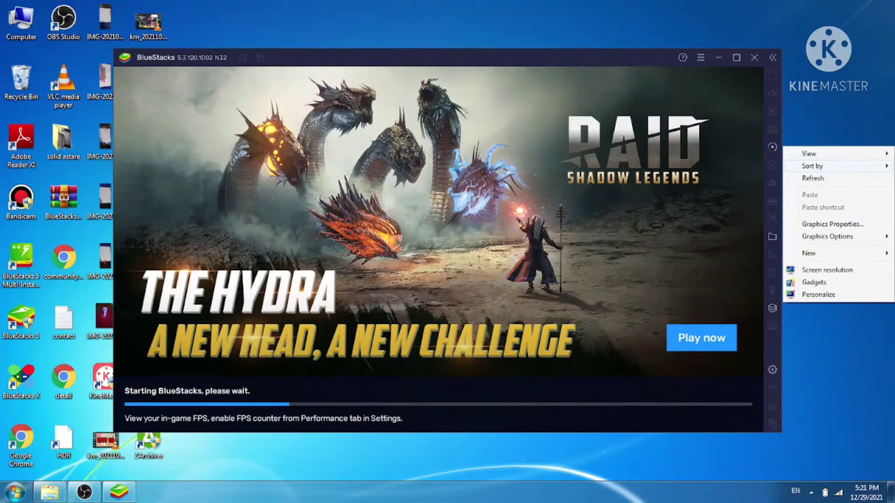
click(834, 179)
right_click(832, 148)
click(834, 180)
right_click(832, 148)
click(834, 180)
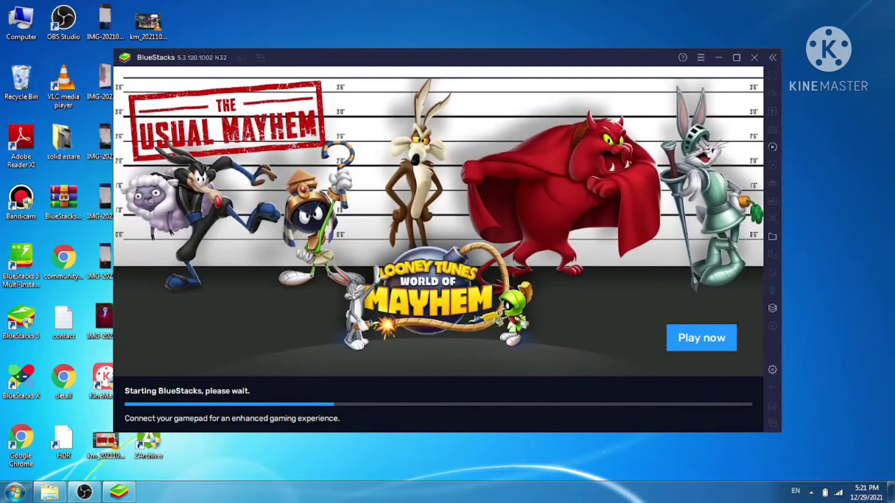
right_click(832, 143)
click(834, 175)
right_click(832, 136)
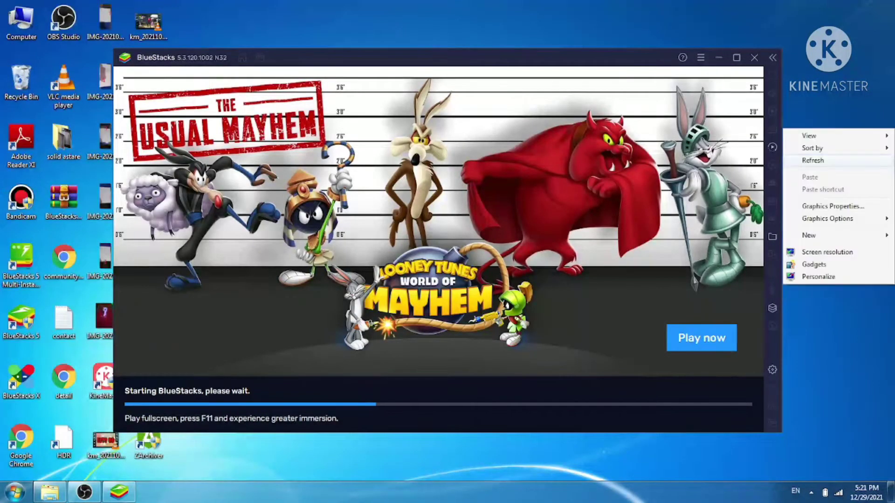
click(813, 169)
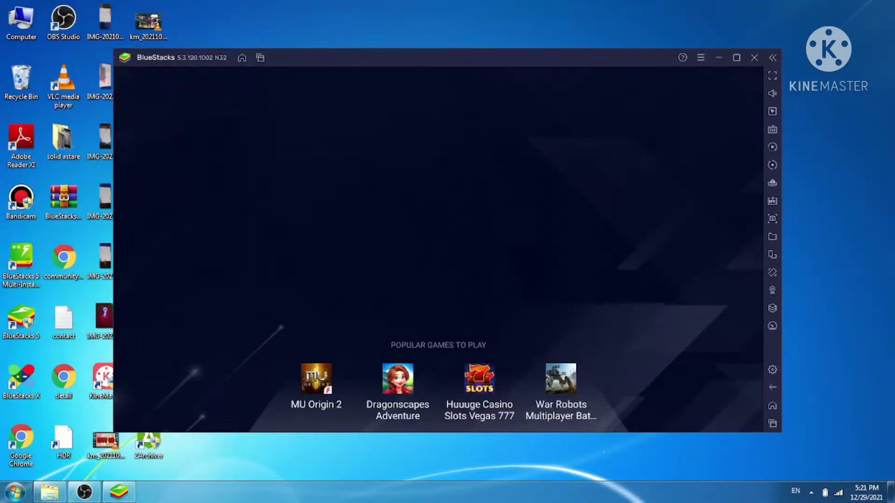
right_click(827, 118)
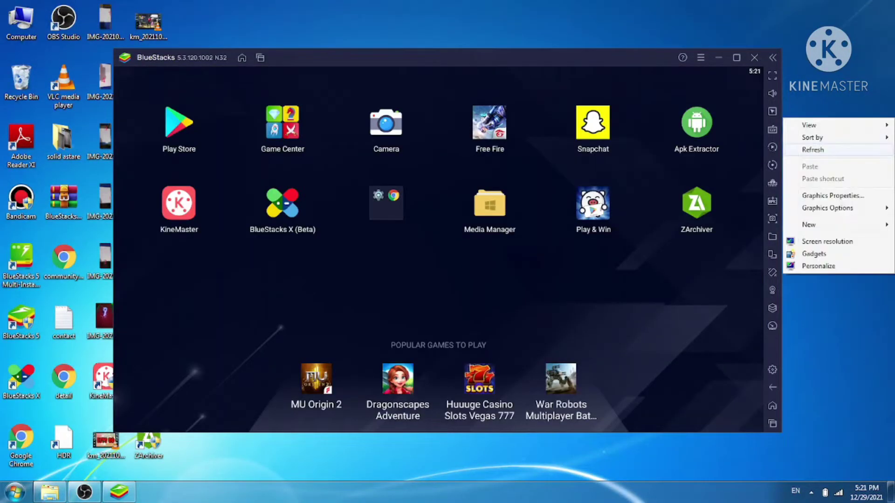
click(811, 149)
Step: Launch Free Fire from the BlueStacks home screen
click(489, 123)
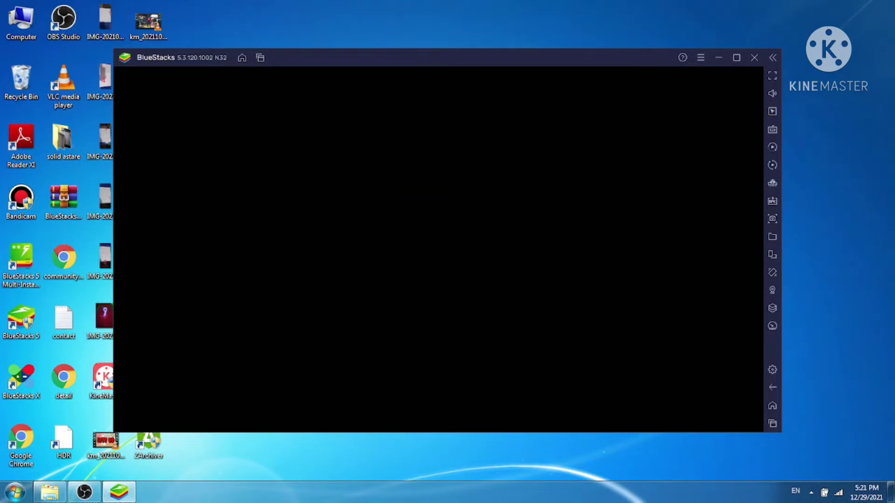
Step: Check the BlueStacks performance and graphics settings, and close the settings without changing anything
click(700, 58)
click(661, 76)
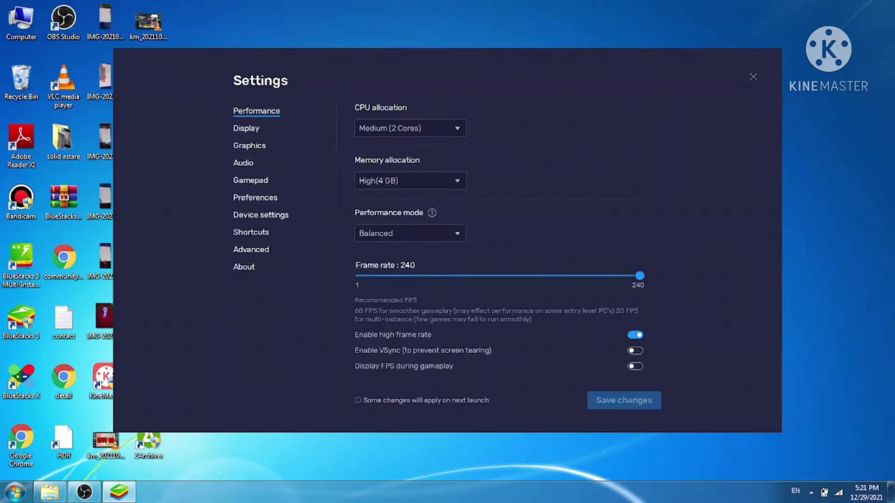
click(249, 146)
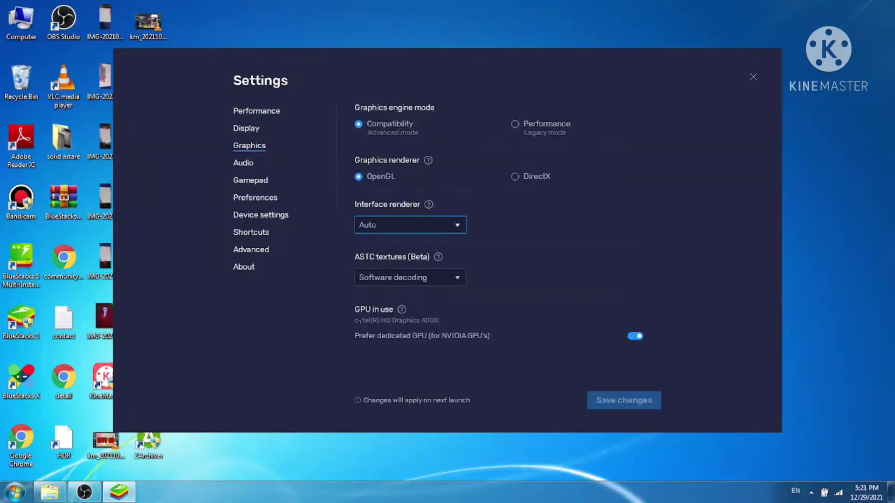
click(752, 77)
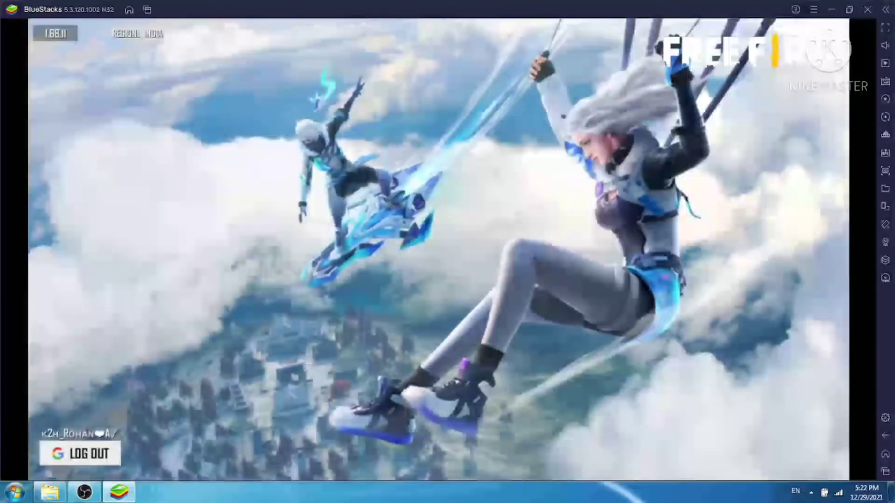
Step: Log out of the Google account in Free Fire and start signing in with Facebook
click(80, 453)
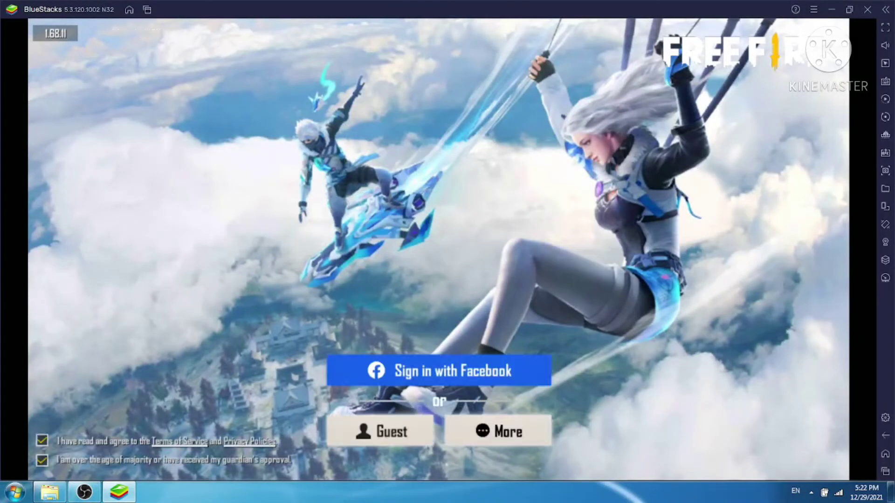
click(486, 369)
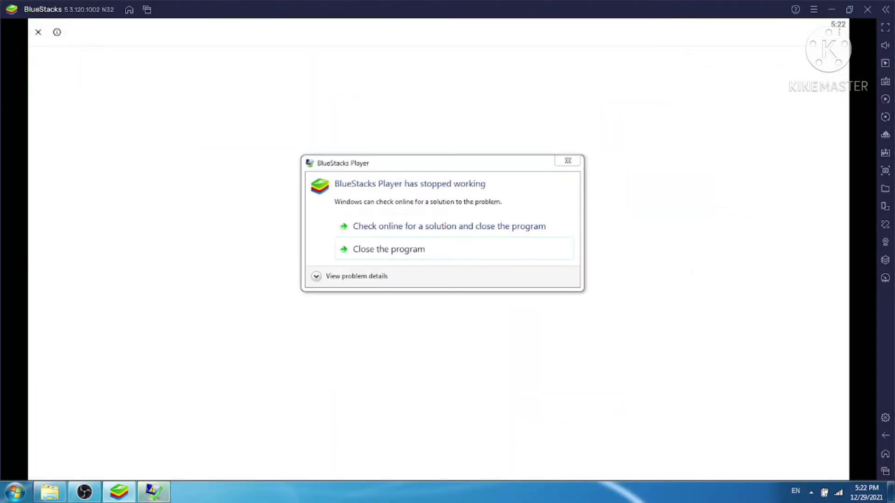
Step: Close the crashed BlueStacks Player without checking online for a solution
key(Tab)
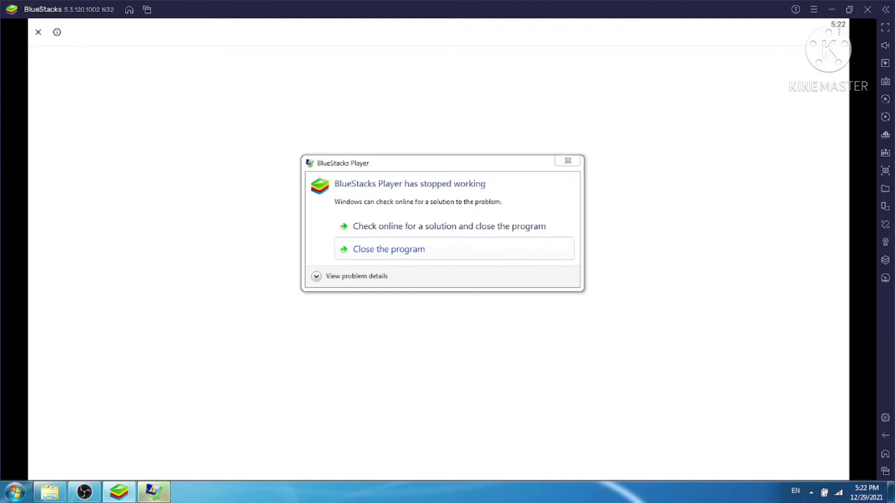
key(Return)
right_click(508, 160)
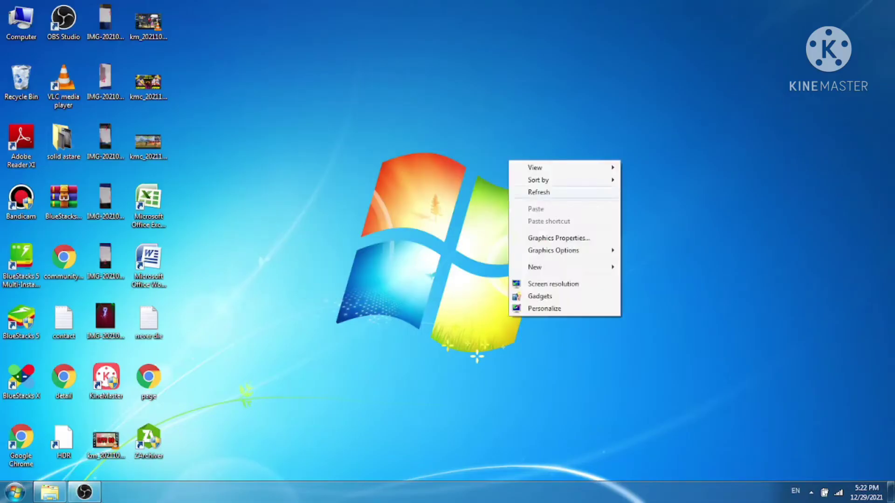
click(534, 193)
right_click(531, 163)
click(559, 196)
right_click(532, 165)
click(553, 196)
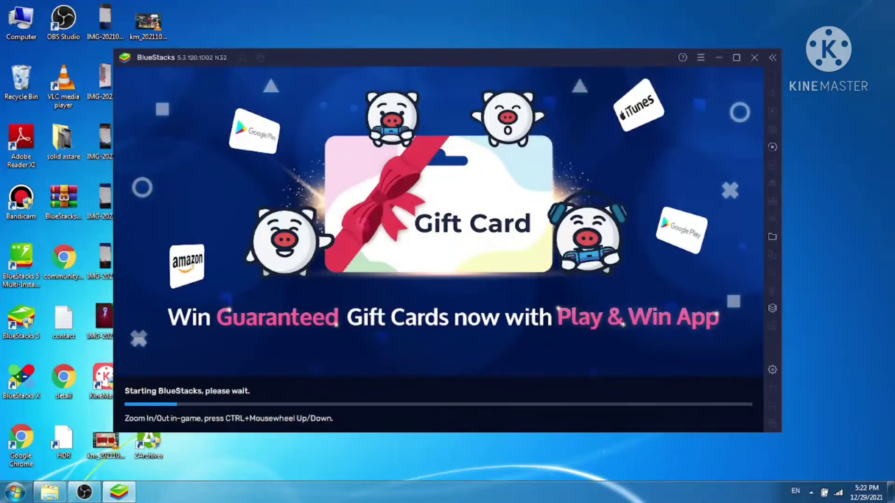
right_click(783, 138)
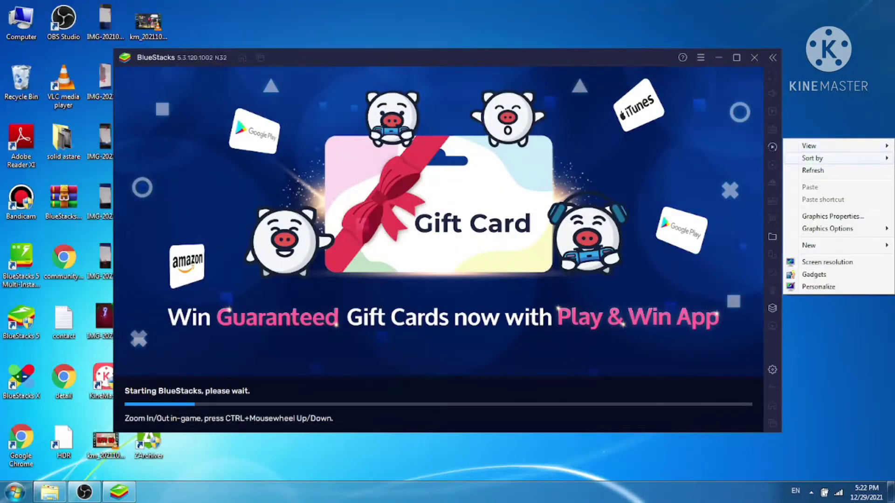
click(813, 170)
right_click(783, 111)
click(813, 144)
right_click(783, 101)
click(812, 133)
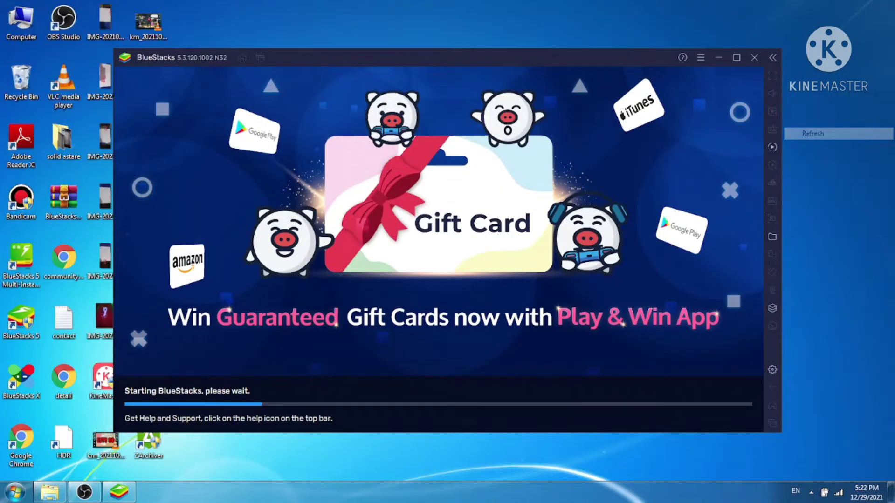
right_click(783, 106)
click(813, 139)
right_click(783, 106)
click(813, 139)
right_click(783, 109)
click(813, 141)
right_click(783, 101)
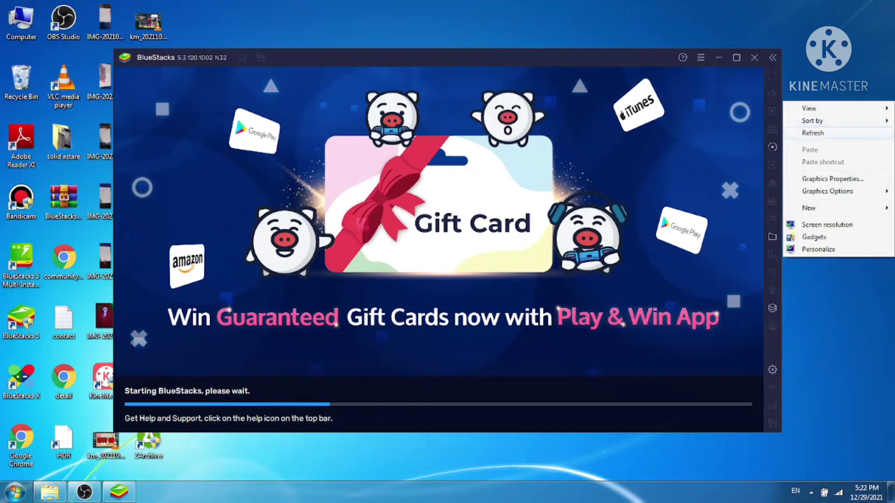
click(812, 132)
right_click(783, 96)
click(812, 129)
Step: Look through the performance, display, graphics and audio pages of the BlueStacks settings
click(700, 58)
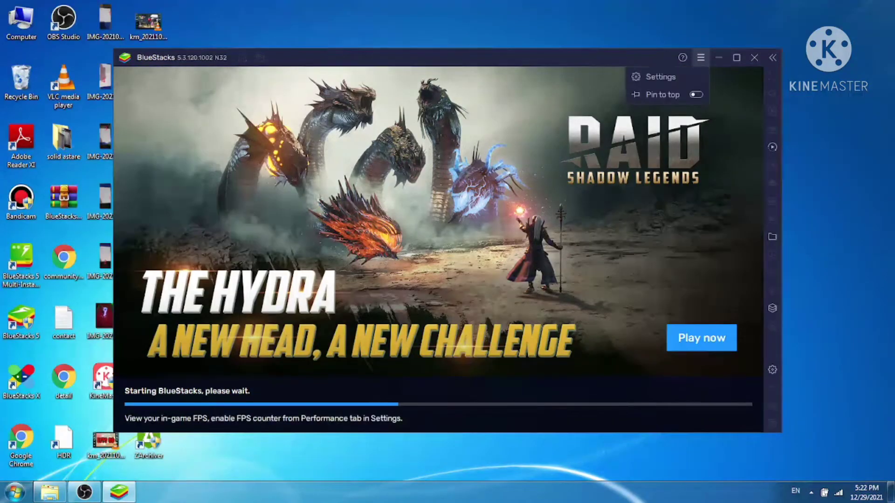
click(661, 77)
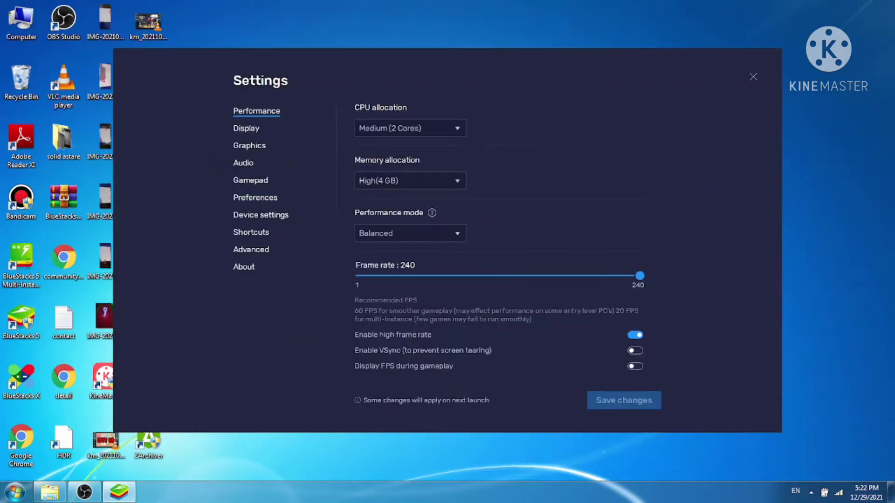
click(249, 145)
click(246, 128)
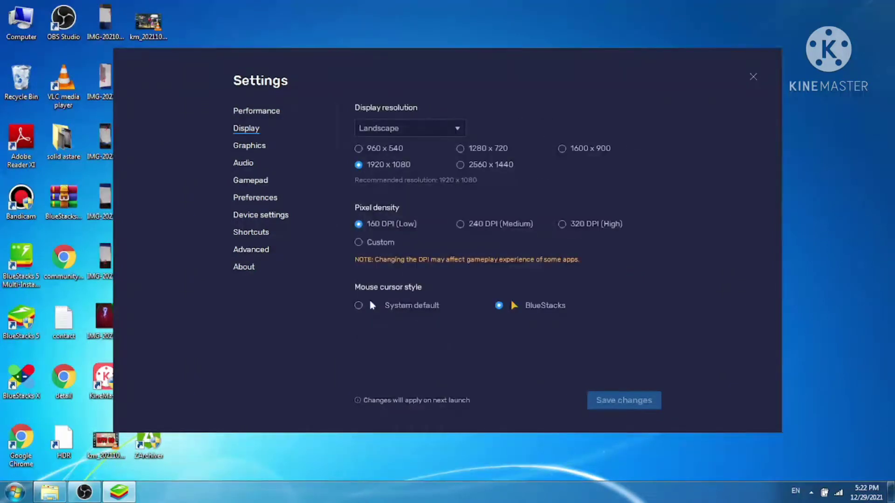
click(256, 111)
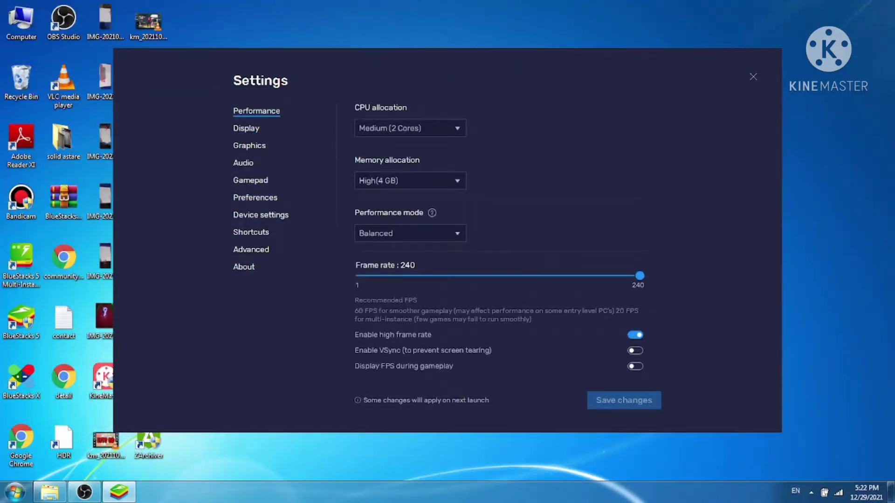
click(246, 128)
click(249, 146)
click(244, 163)
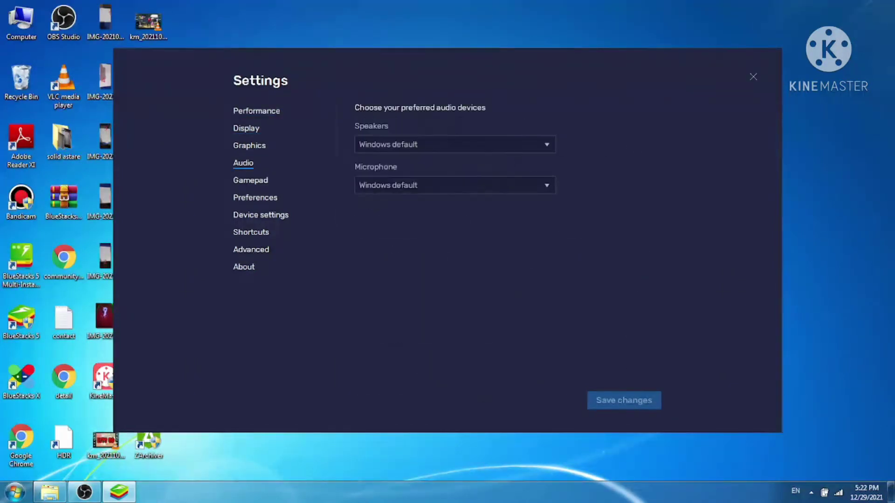
Step: Switch the BlueStacks graphics renderer to DirectX, save the change and restart BlueStacks
click(250, 145)
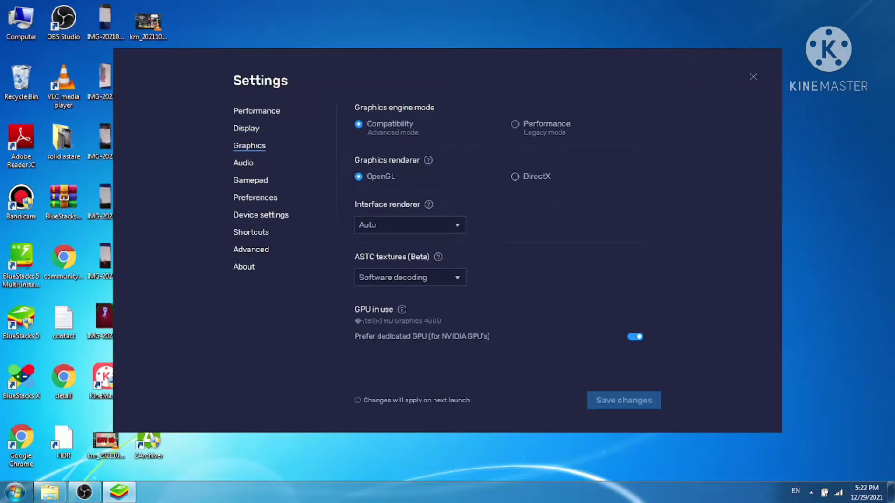
click(515, 177)
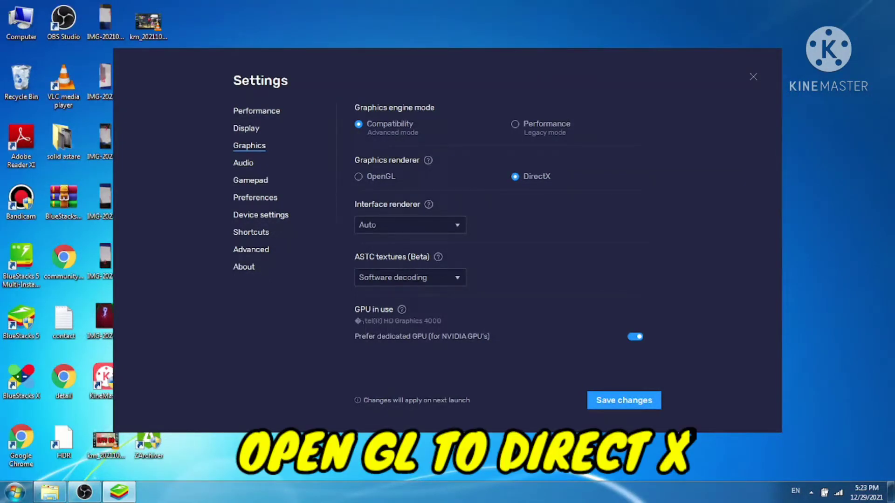
click(624, 400)
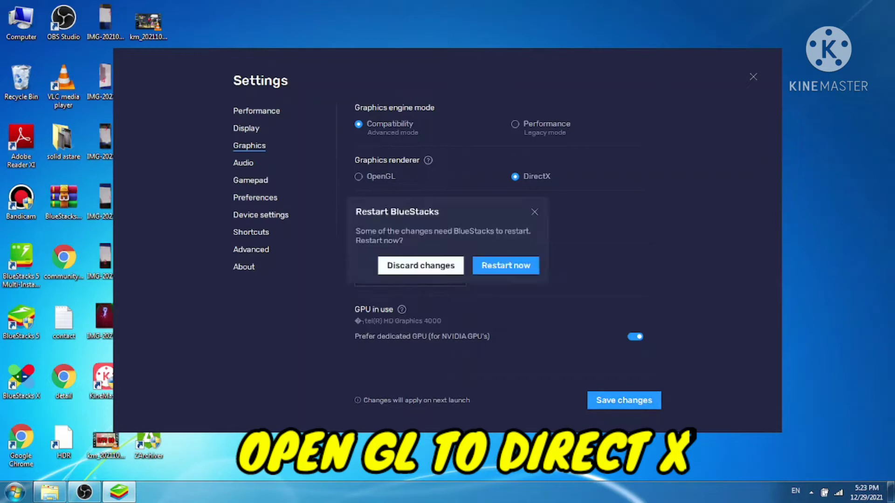
click(505, 265)
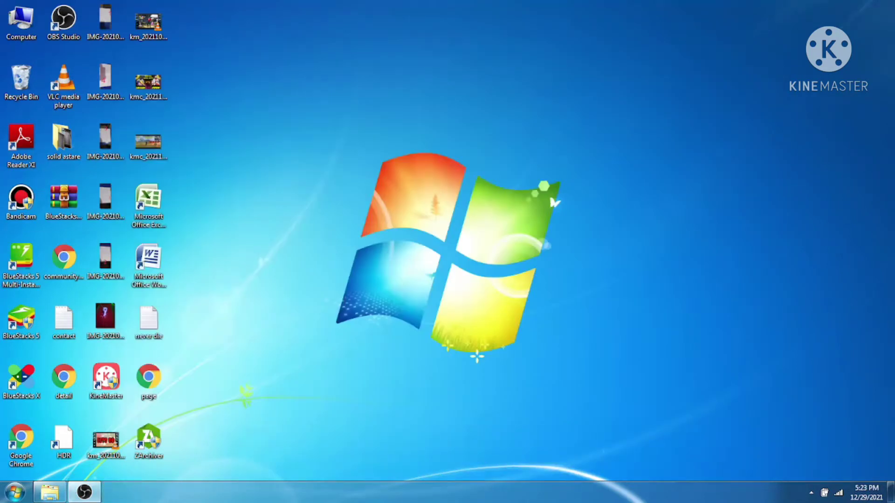
right_click(778, 115)
click(810, 143)
right_click(778, 116)
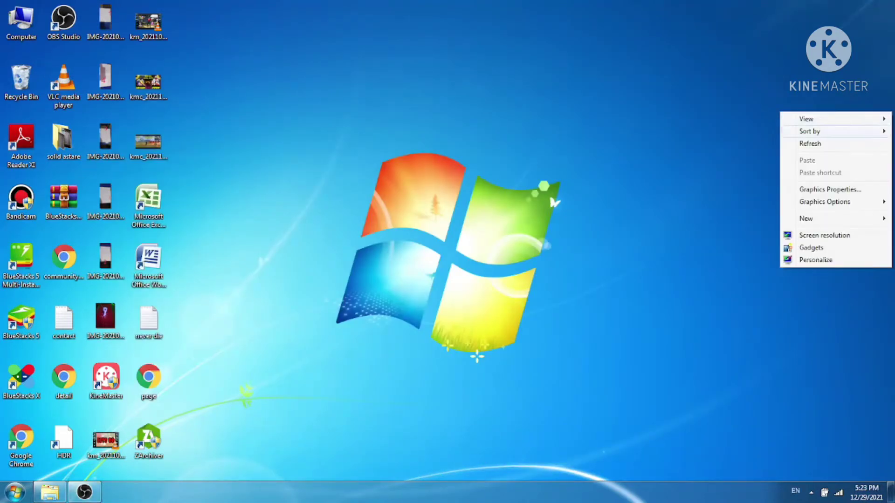
click(810, 144)
right_click(783, 114)
click(811, 145)
right_click(782, 112)
click(811, 144)
right_click(782, 103)
click(812, 135)
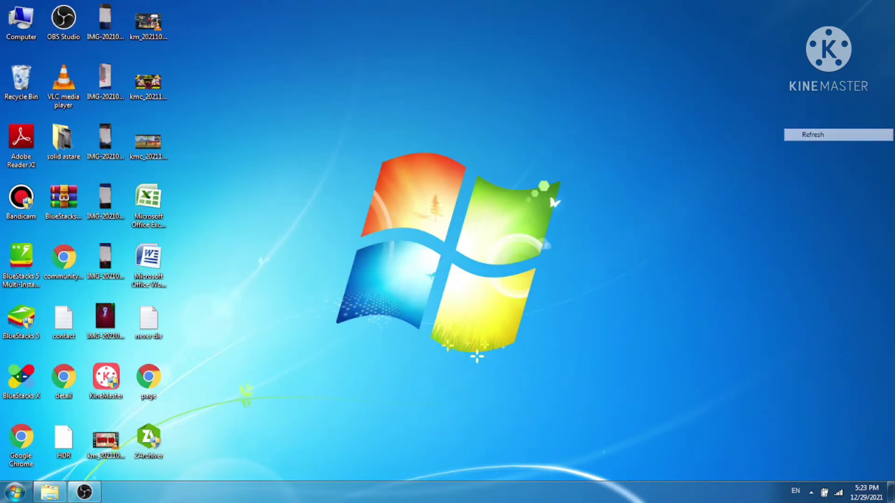
right_click(775, 98)
click(808, 130)
right_click(785, 108)
click(813, 139)
right_click(784, 96)
click(813, 129)
right_click(785, 91)
click(813, 124)
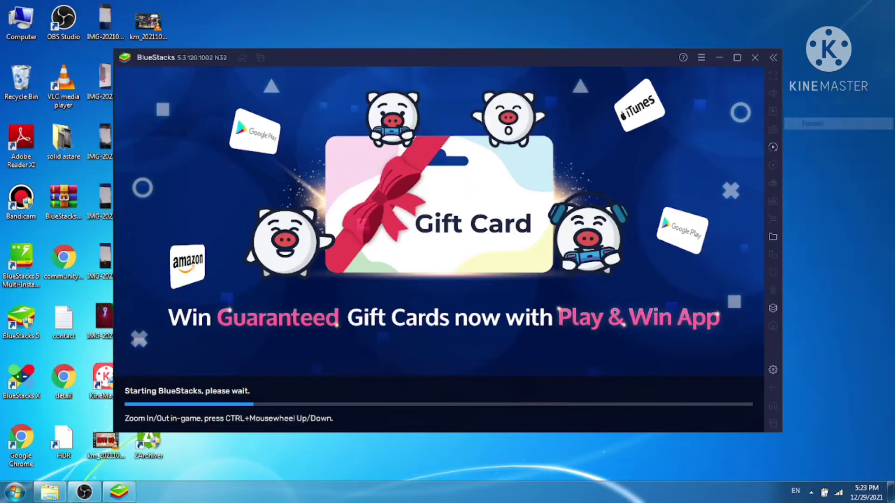
right_click(784, 92)
click(813, 124)
right_click(785, 89)
click(813, 121)
right_click(786, 84)
click(813, 116)
right_click(786, 83)
click(813, 116)
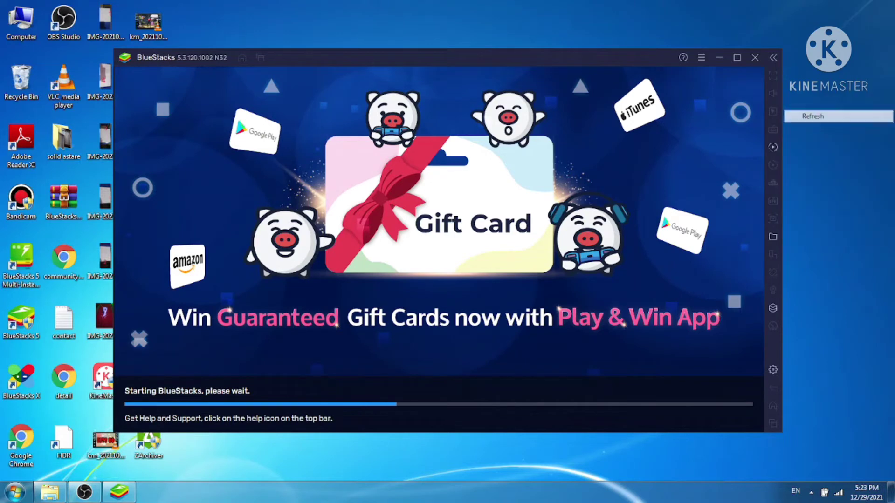
right_click(785, 87)
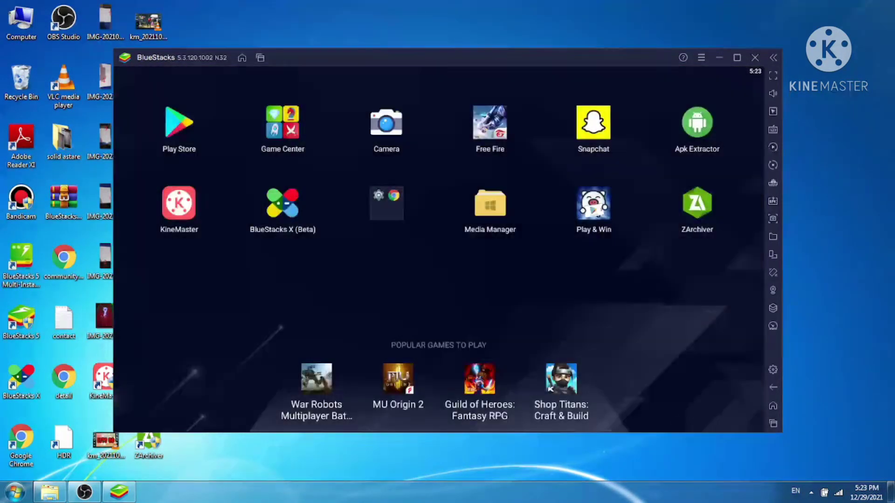
right_click(781, 117)
click(812, 150)
Step: Launch Free Fire from the BlueStacks home screen and keep the emulator in its windowed size
click(490, 123)
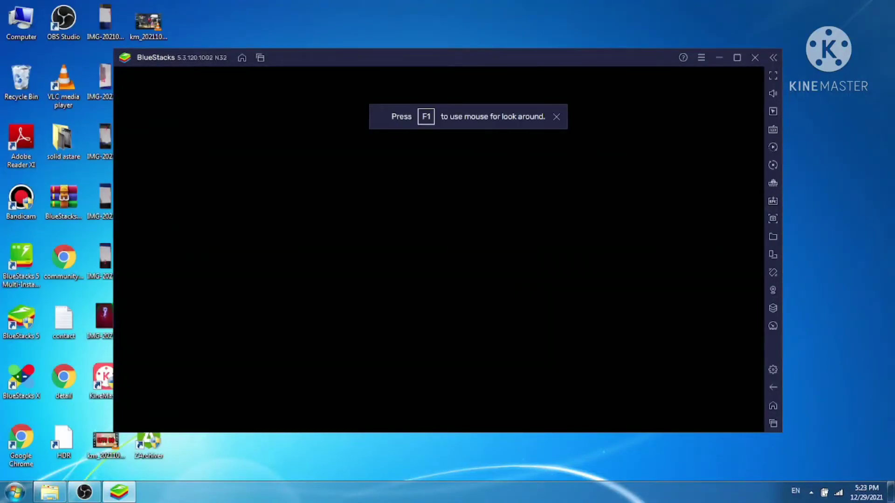
right_click(781, 99)
click(811, 130)
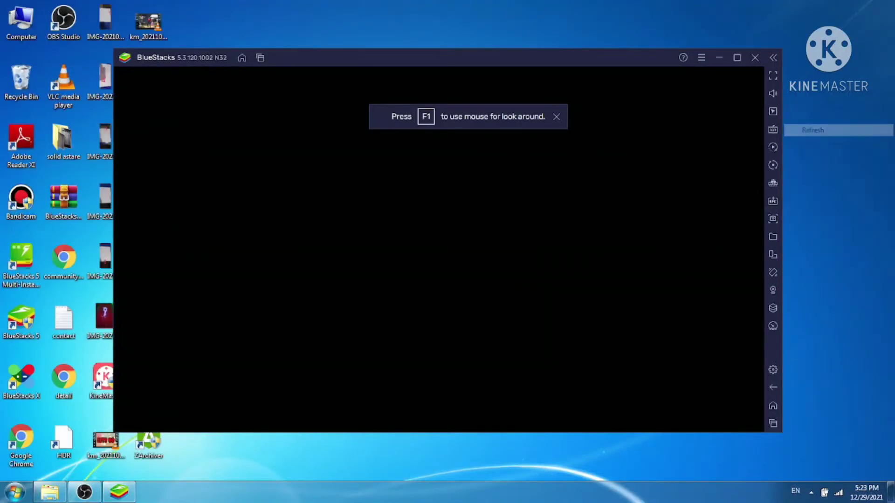
click(737, 58)
click(849, 10)
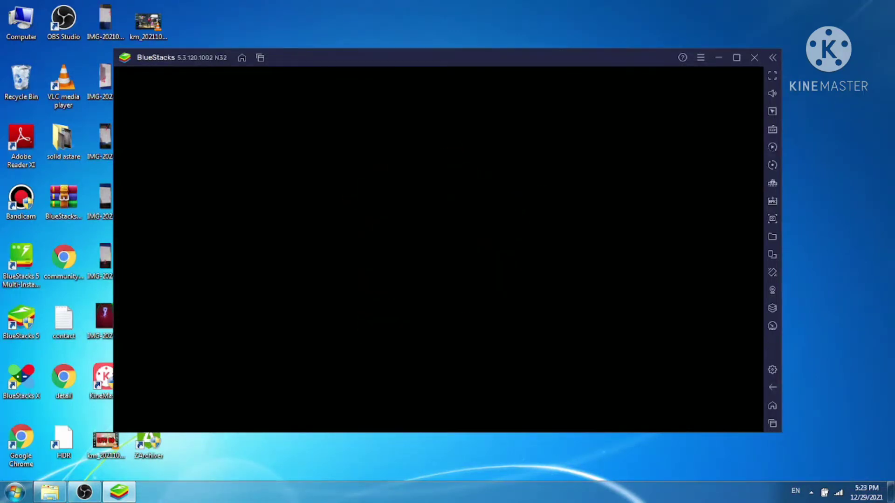
Step: Open the Windows temp folder by running the earlier "temp" command from the Run dialog
key(super)
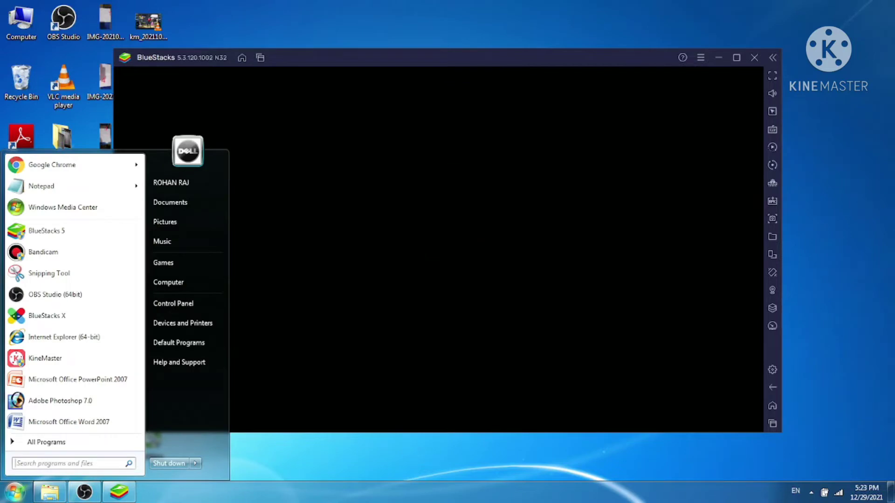
text(run)
key(Return)
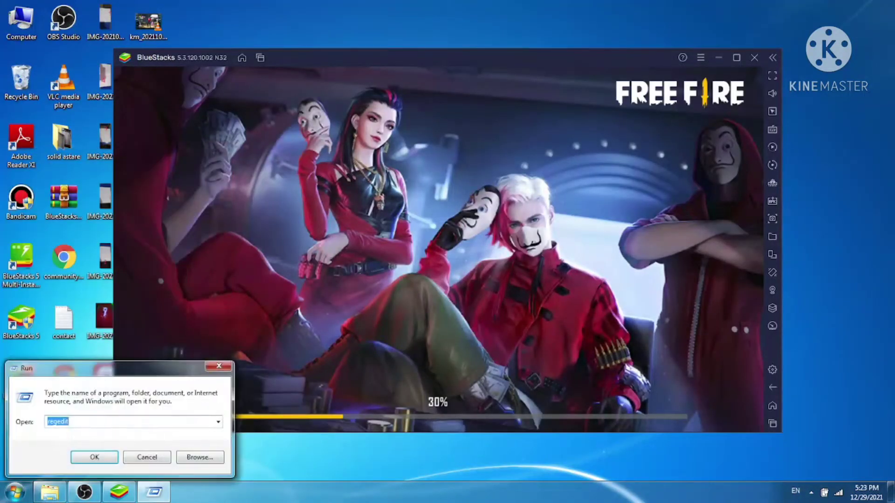
click(218, 422)
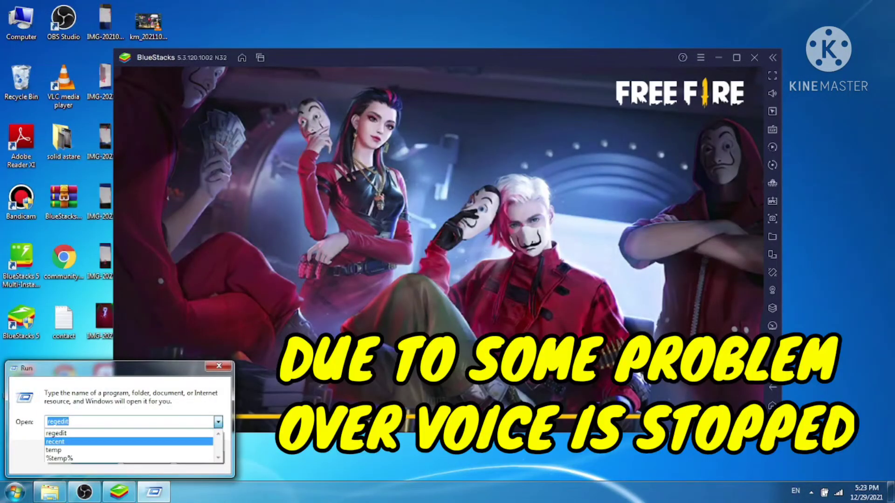
click(54, 450)
key(Return)
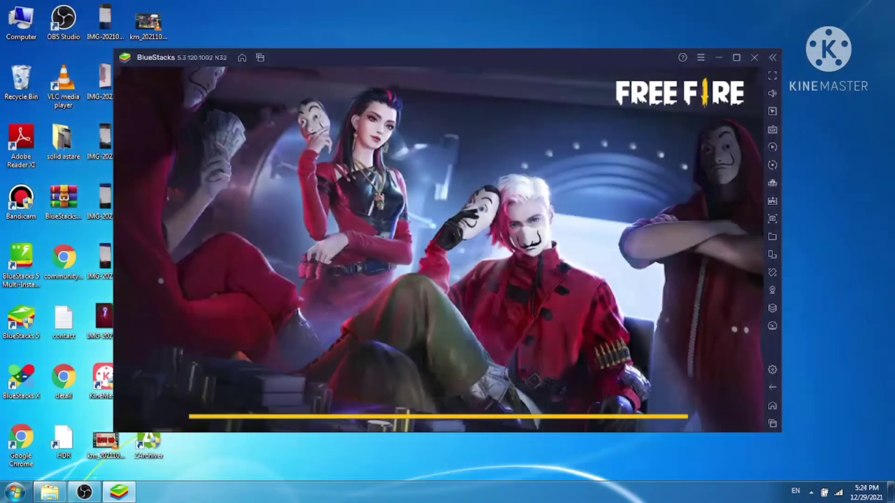
Step: Open the user's temp folder by running the earlier %temp% command from the Run dialog and select everything in it
key(super)
text(RUN)
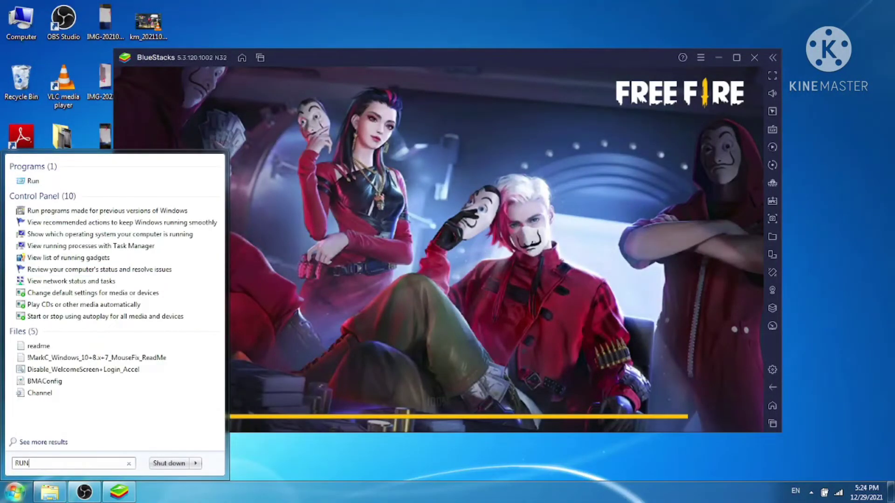
key(Return)
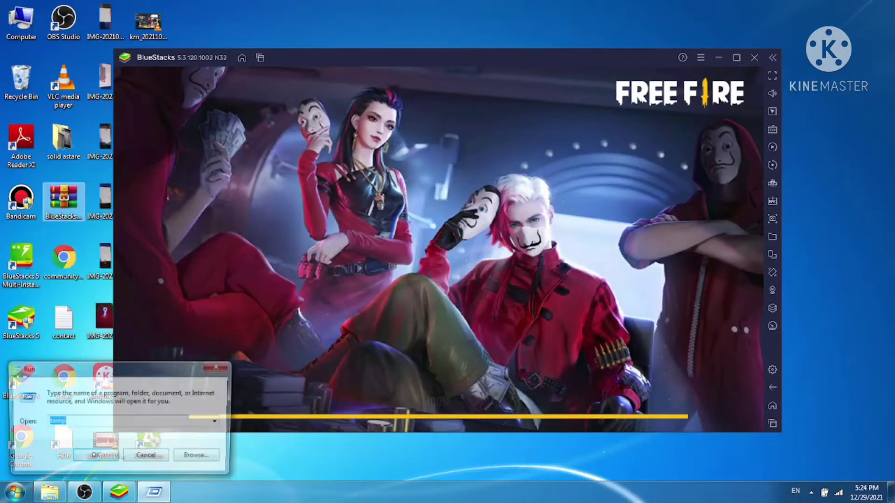
click(218, 422)
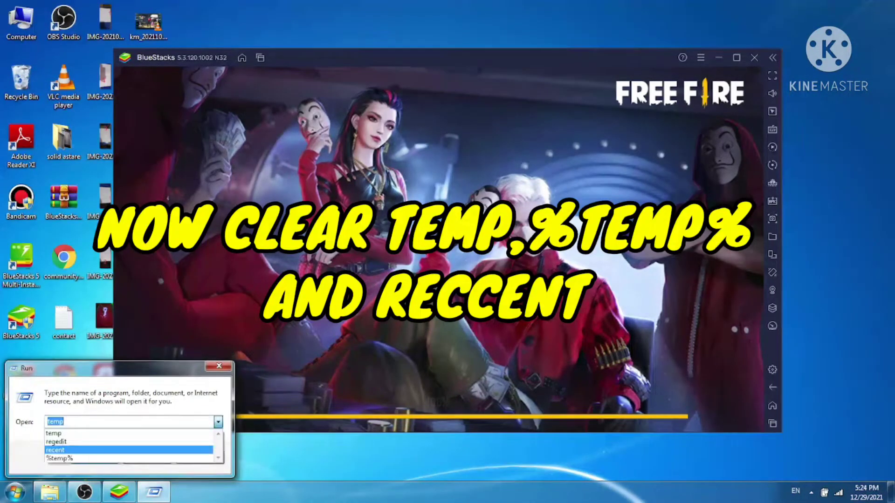
click(94, 459)
click(94, 458)
key(Return)
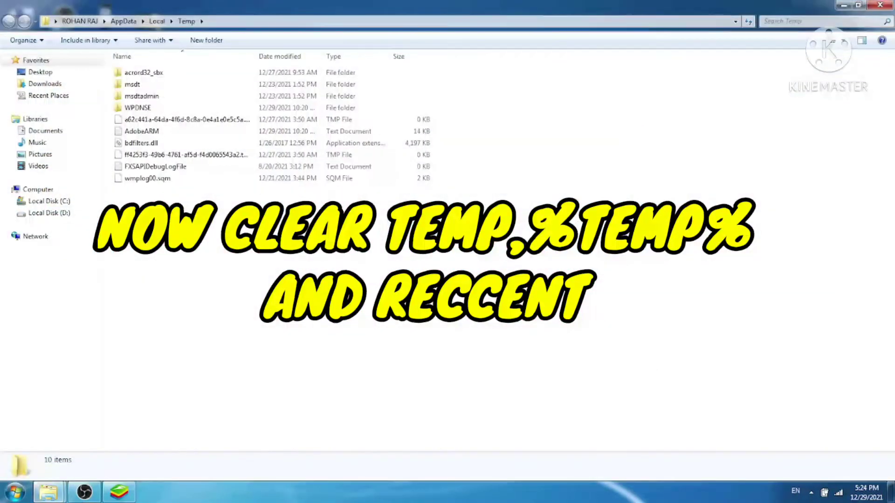
key(ctrl+a)
key(Return)
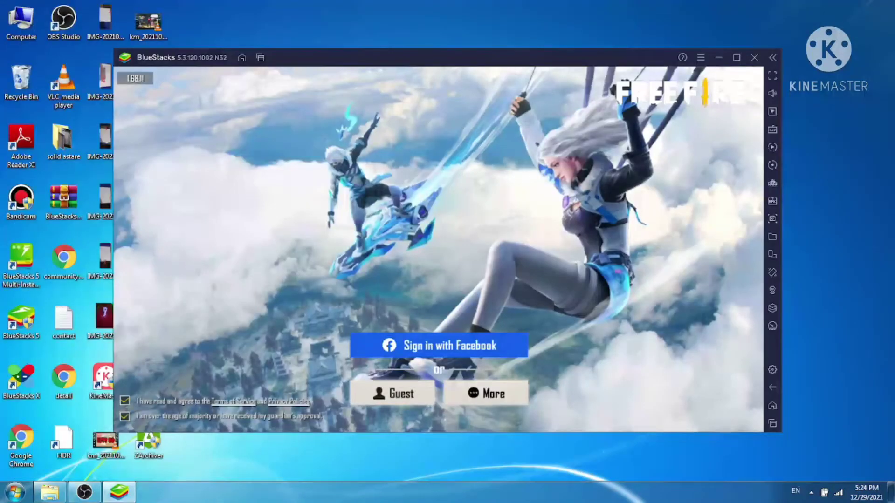
Step: Maximize the BlueStacks window, then reopen the user's temp folder by running %temp% from the Run dialog
click(737, 57)
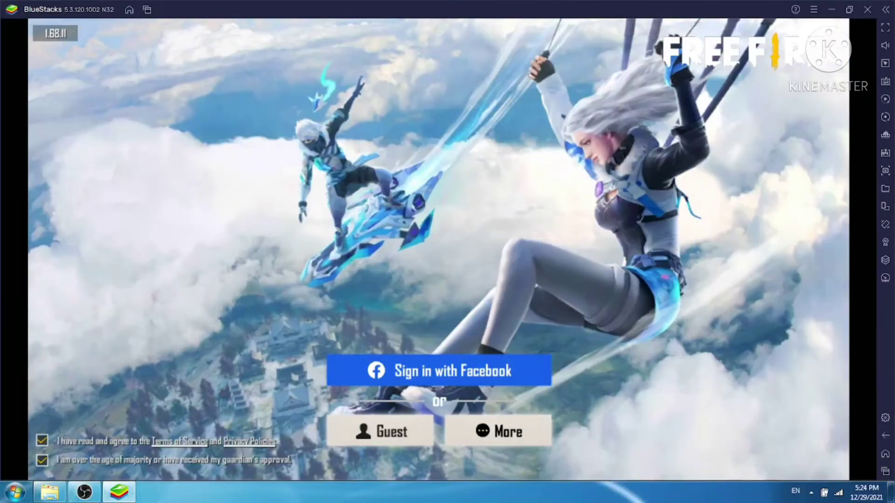
click(15, 492)
text(run)
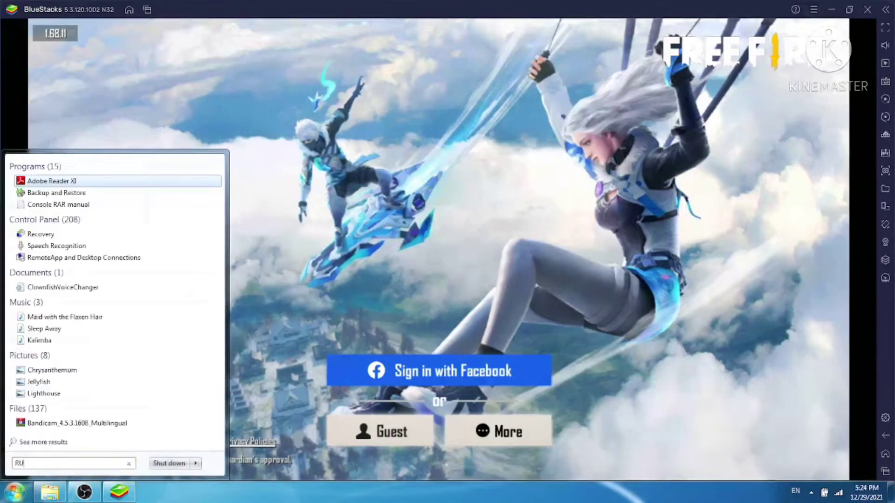
key(Return)
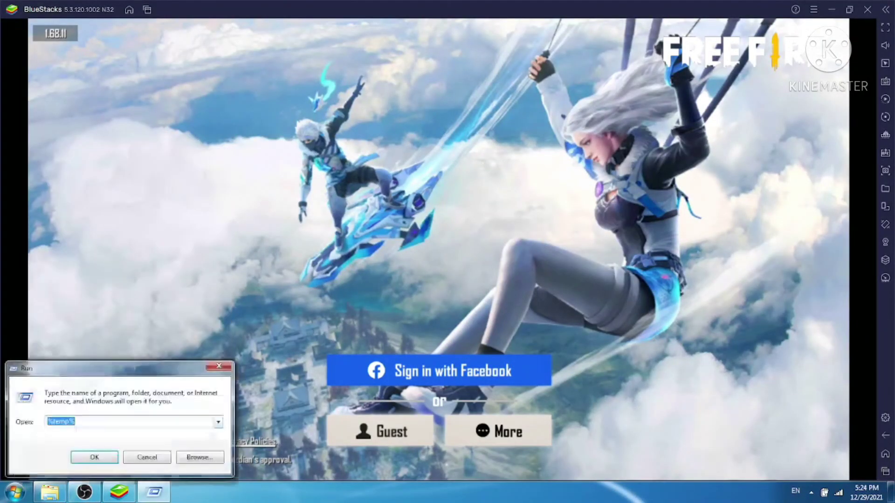
click(218, 424)
click(93, 433)
click(95, 457)
key(Return)
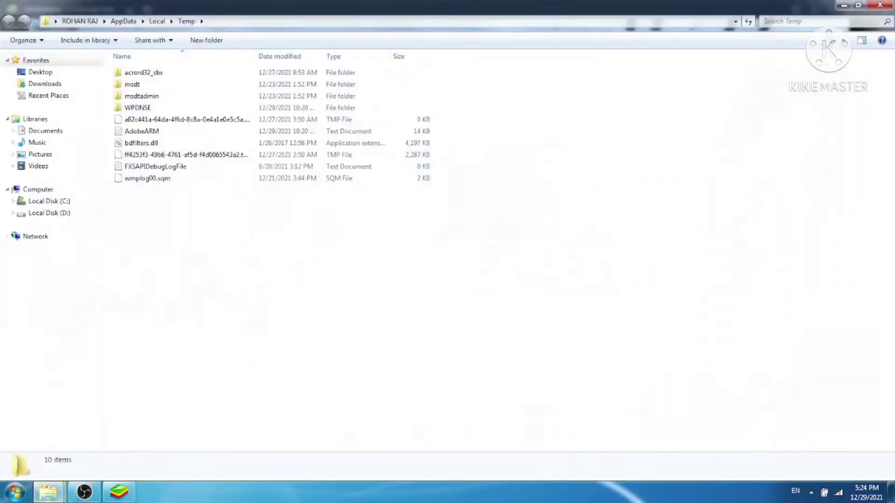
Step: Permanently delete all items in the user's temp folder, accepting system-file deletion for all current items and skipping those in use or protected
drag(194, 272, 172, 70)
key(shift+Delete)
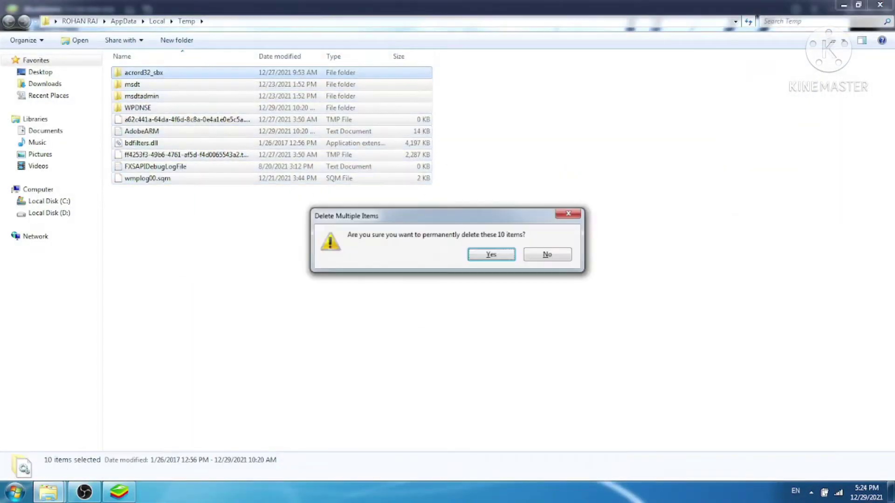
key(Return)
key(Return)
key(Return)
key(Return)
key(Return)
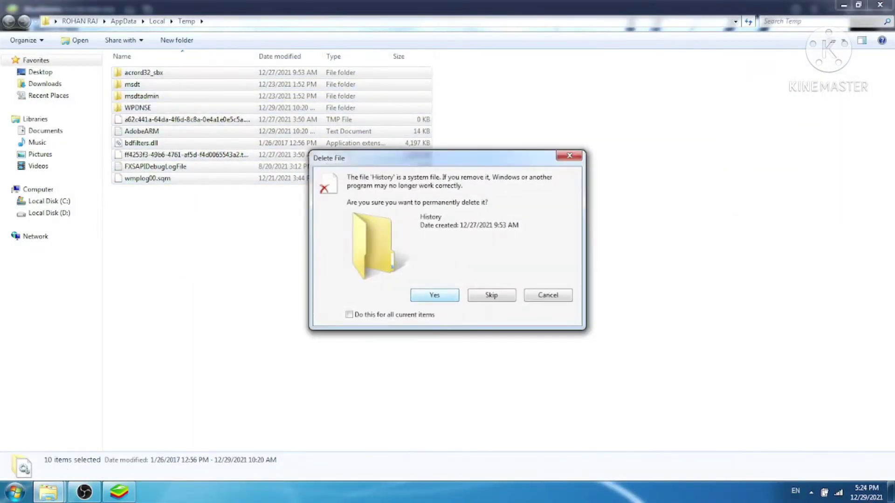
key(Return)
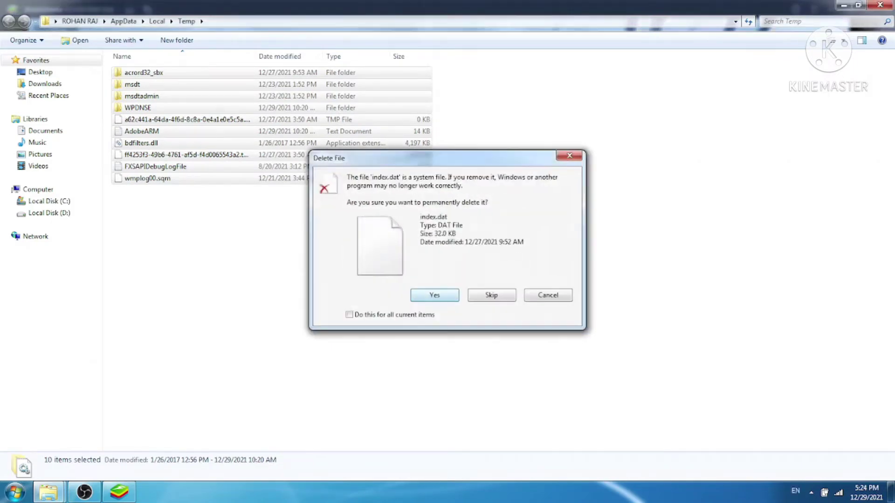
click(349, 315)
click(434, 296)
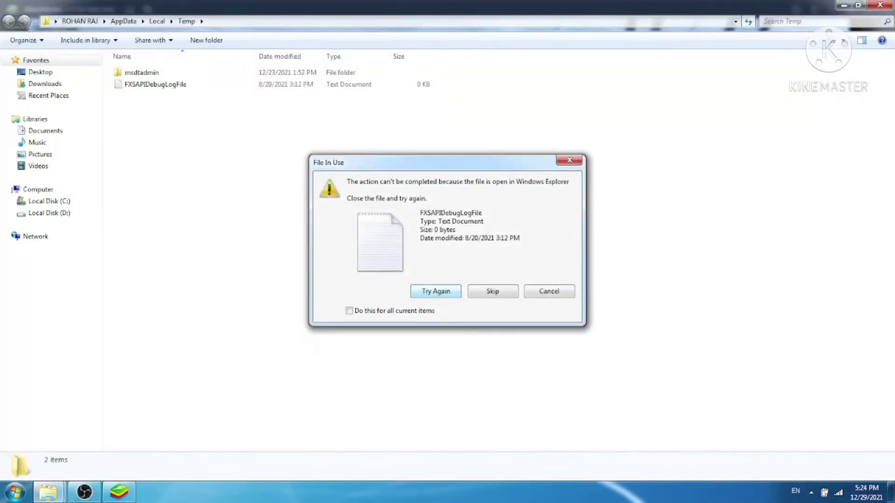
key(Return)
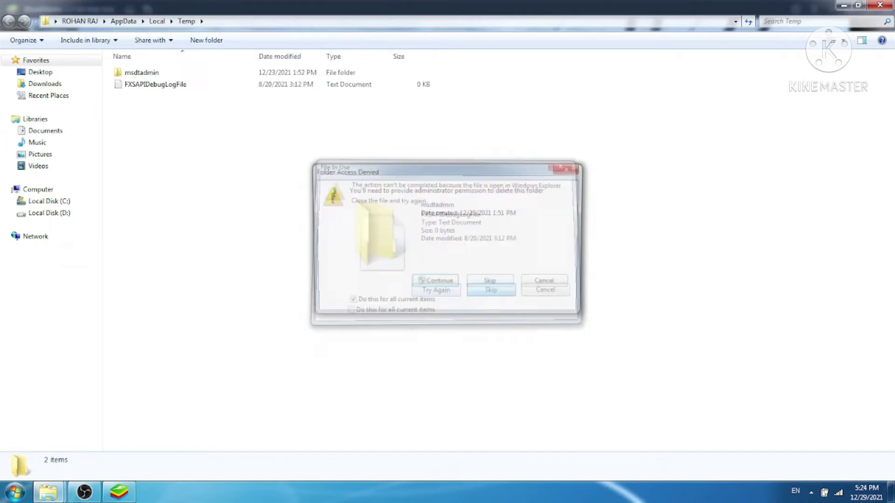
key(Return)
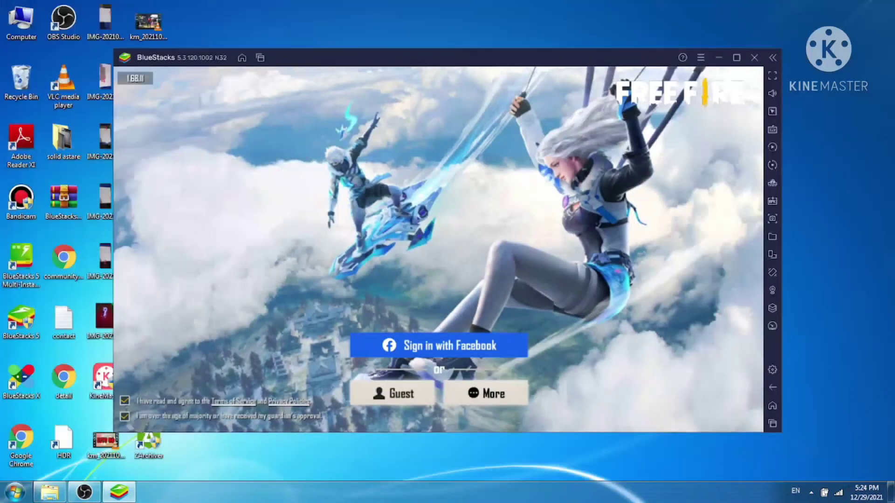
Step: Sign in to Free Fire with the previously used Facebook account in the maximized emulator and enter the game
right_click(785, 113)
right_click(783, 73)
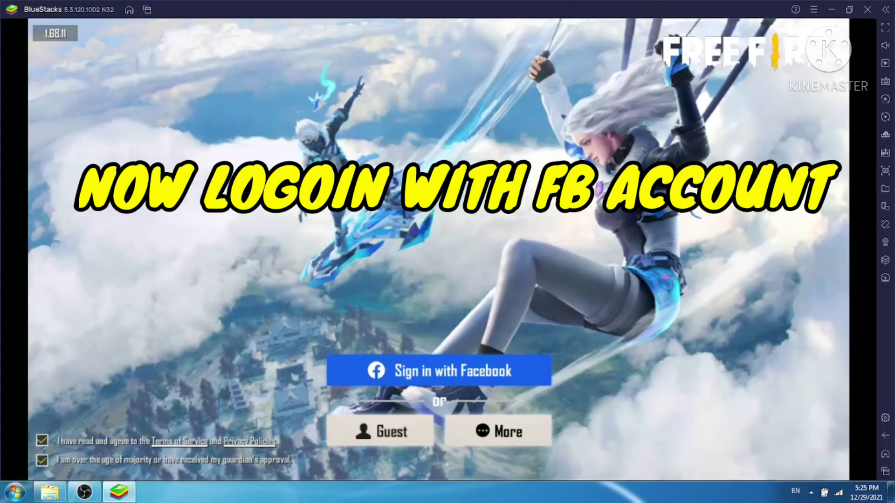
click(492, 372)
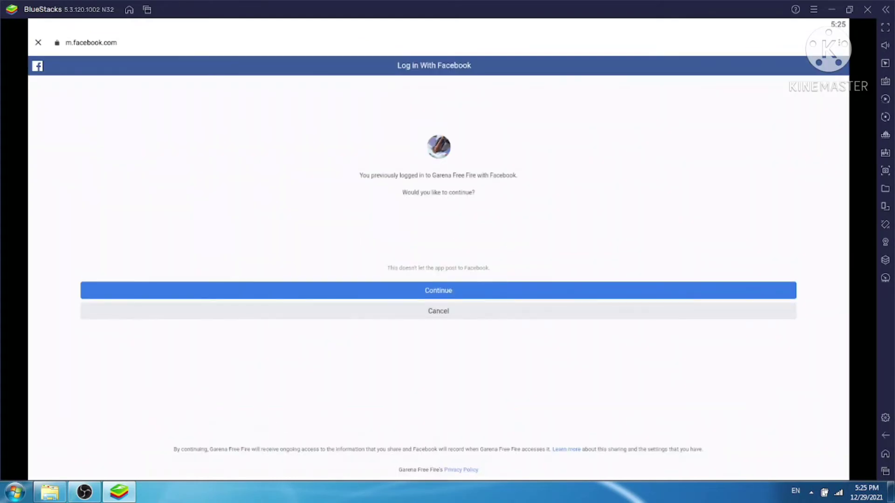
click(438, 290)
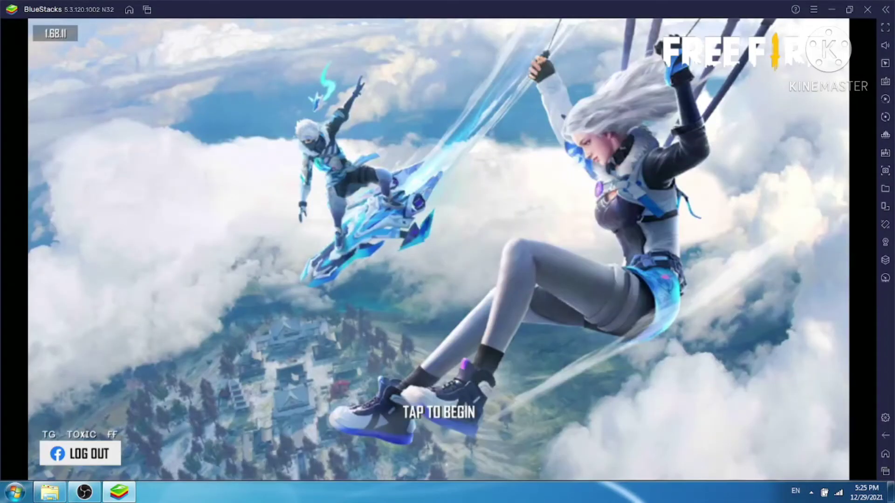
click(458, 256)
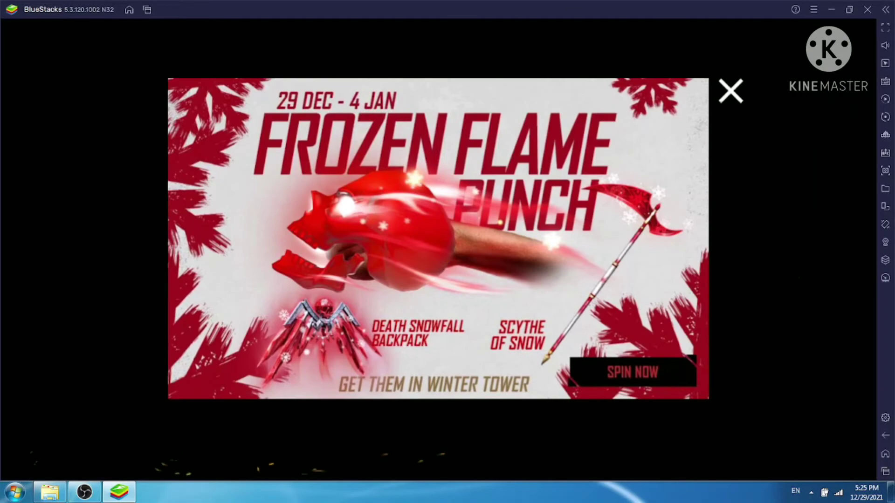
Step: Dismiss the promotional pop-ups and the New Age event window, and play an emote with the lobby character
click(730, 90)
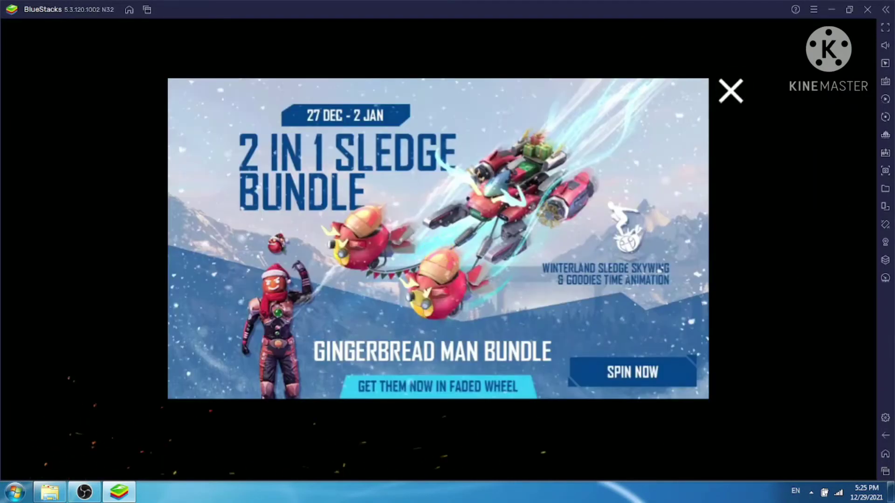
click(733, 86)
click(731, 89)
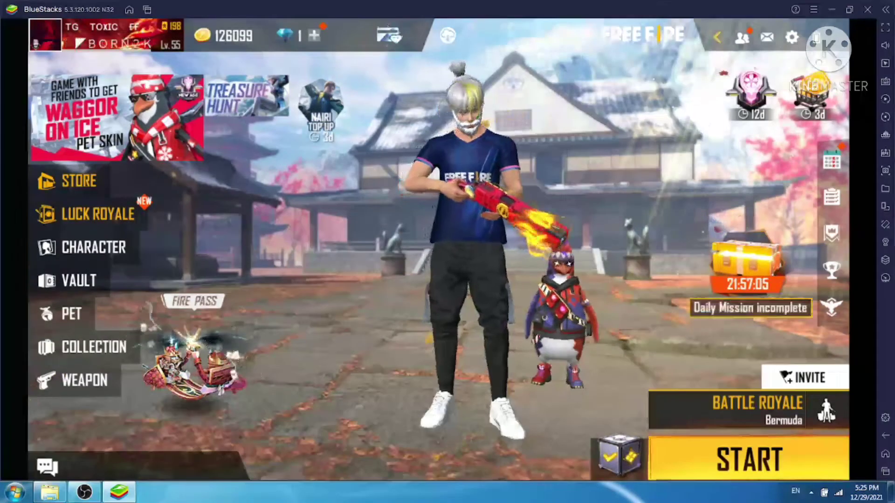
click(471, 210)
click(547, 160)
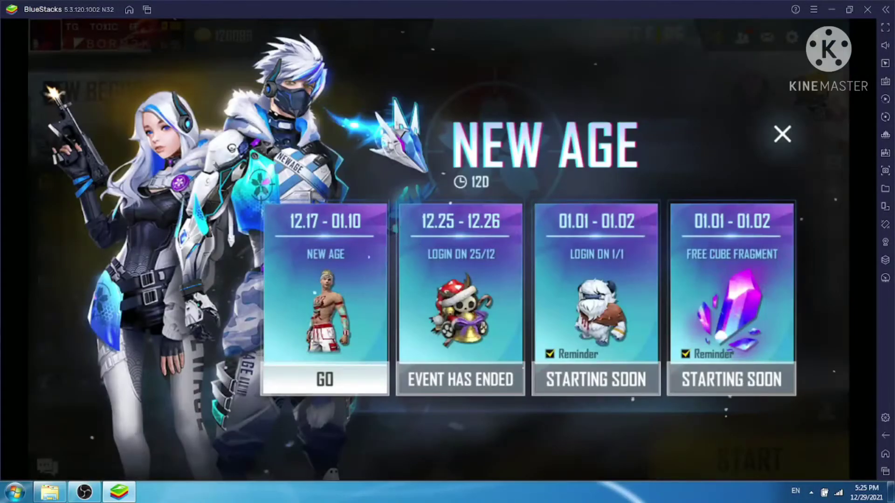
click(782, 134)
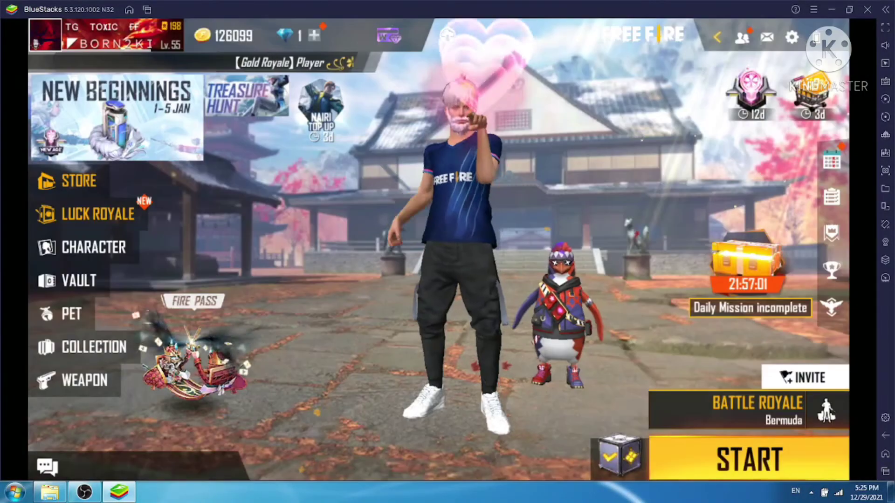
Step: Play several emotes from the lobby character's emote wheel, and open and close the friend invite list
click(443, 210)
click(485, 115)
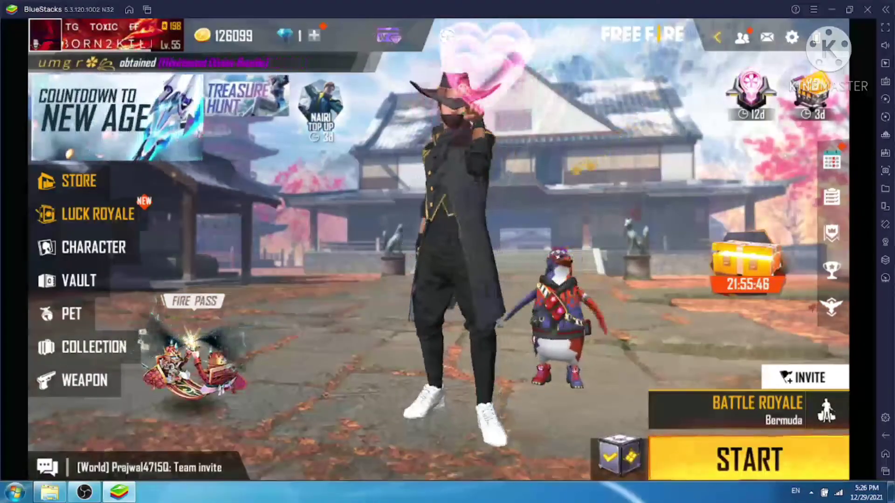
click(469, 195)
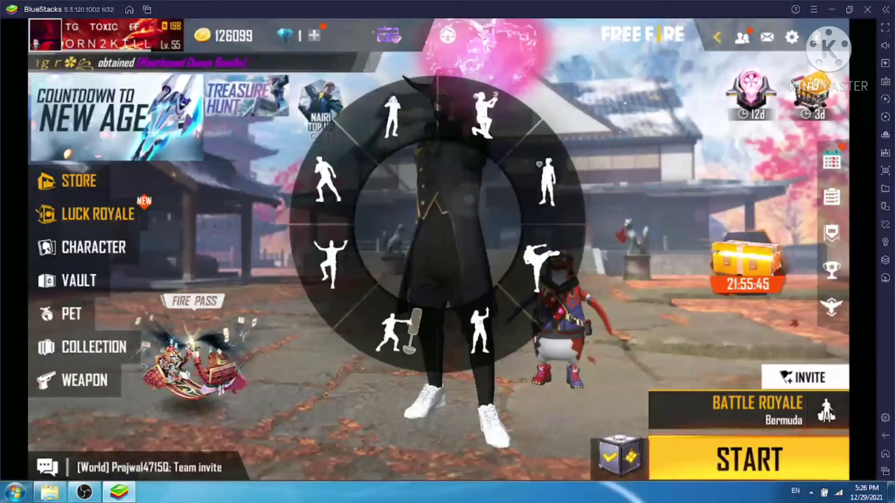
click(484, 115)
click(786, 379)
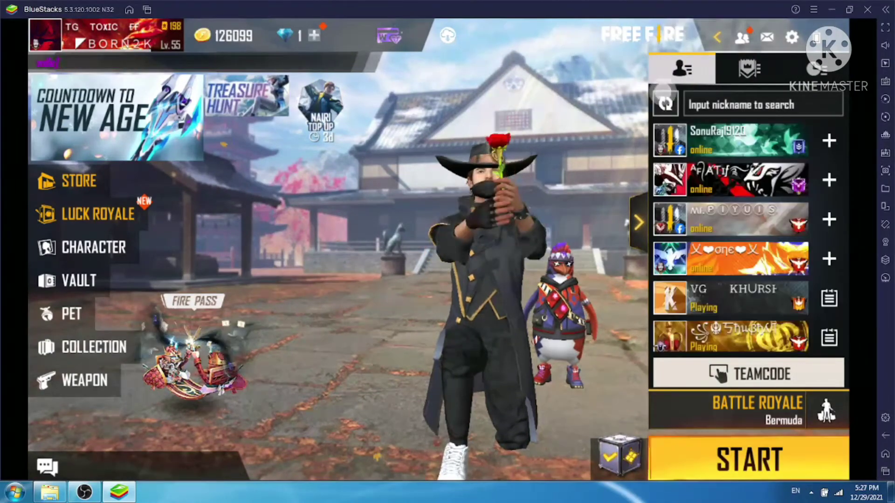
click(459, 223)
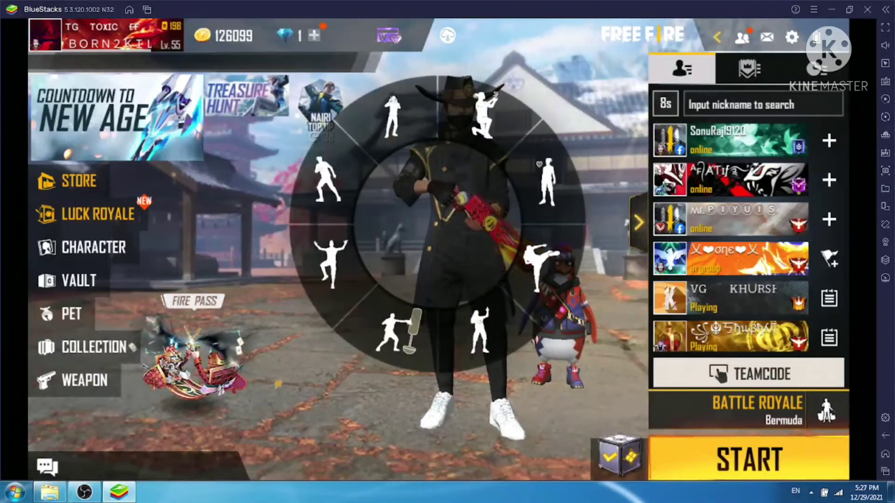
click(638, 223)
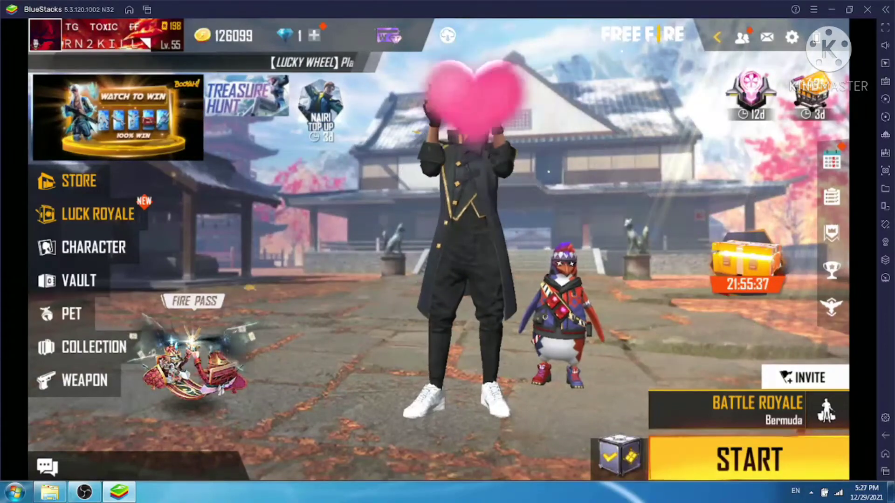
Step: Open the New Age event calendar, go to the "Are You Ready?" event and claim its available rewards
click(830, 153)
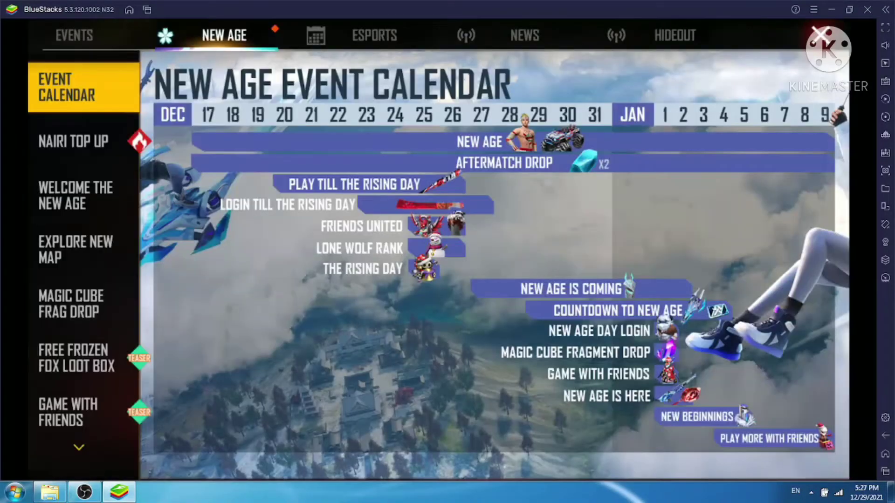
scroll(92, 404, down, 3)
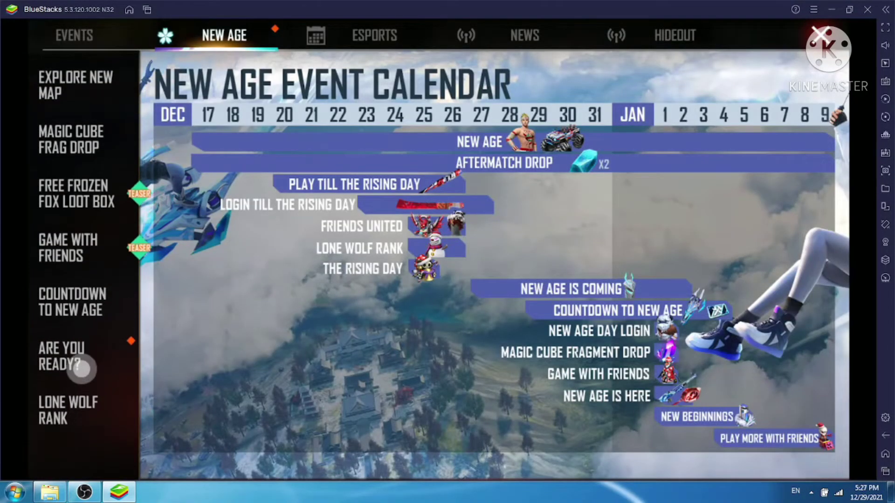
click(81, 369)
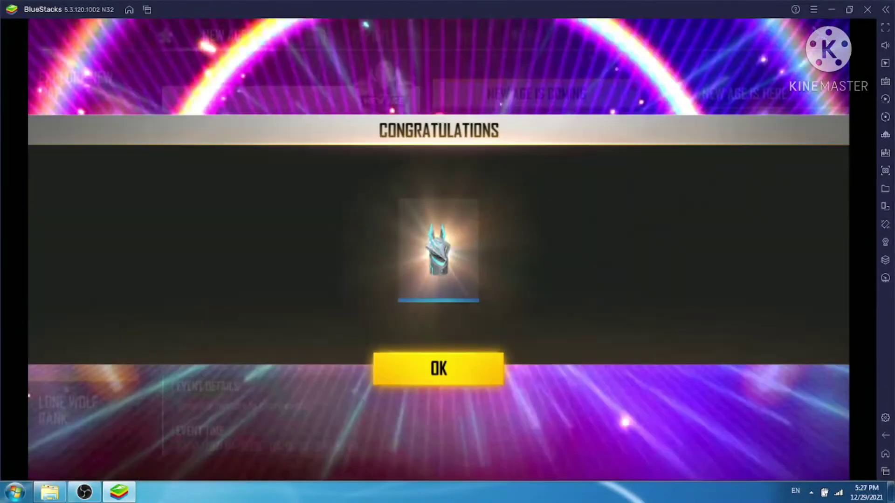
click(449, 364)
click(789, 219)
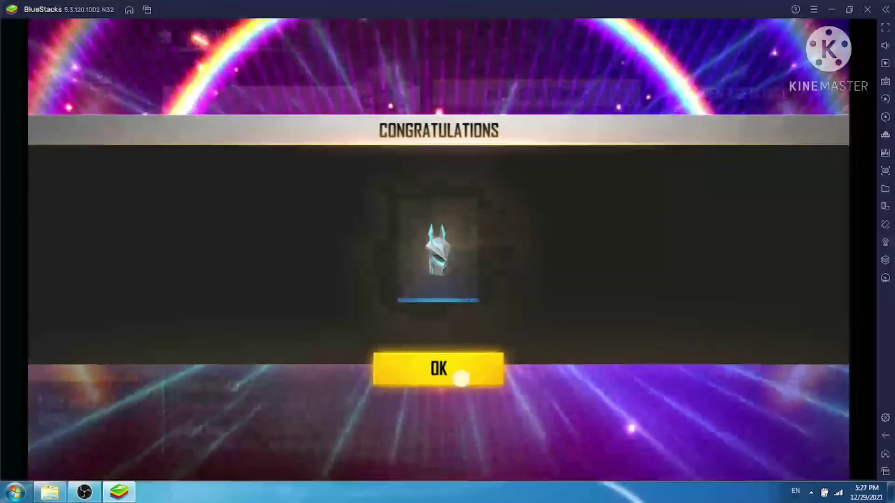
click(455, 373)
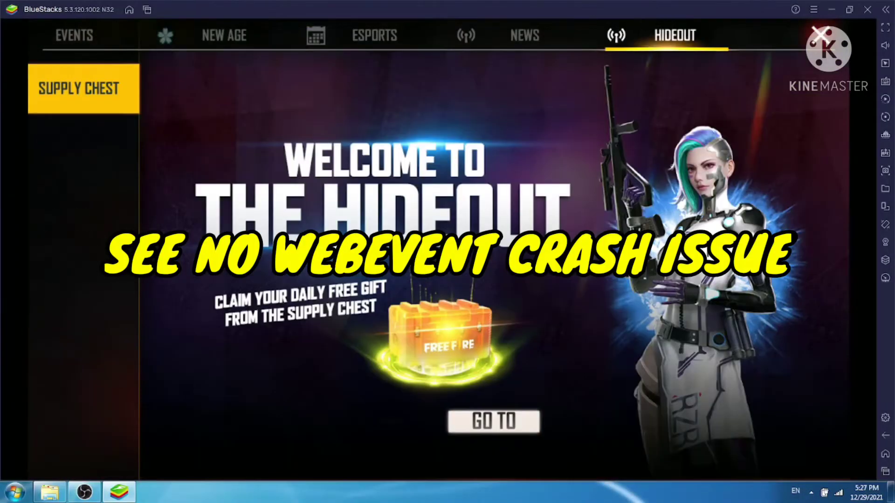
Step: Open the Supply Chest web event from the Hideout page and look through the chest's possible rewards
click(499, 427)
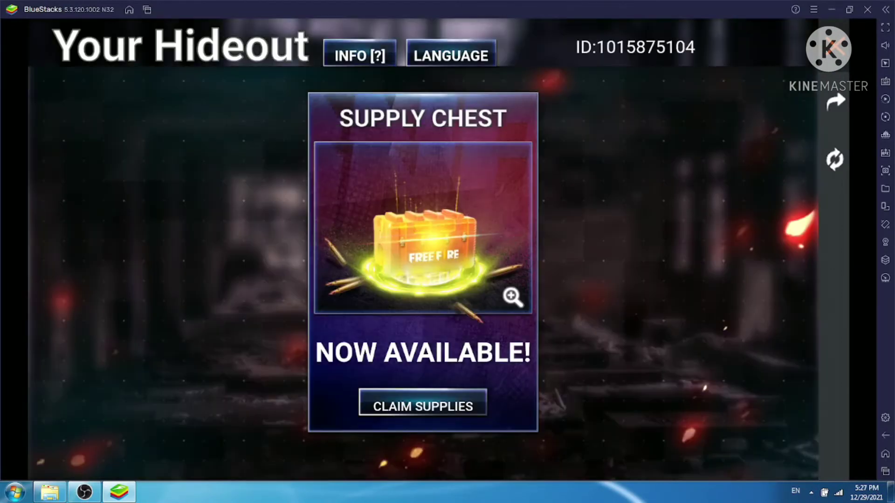
click(512, 297)
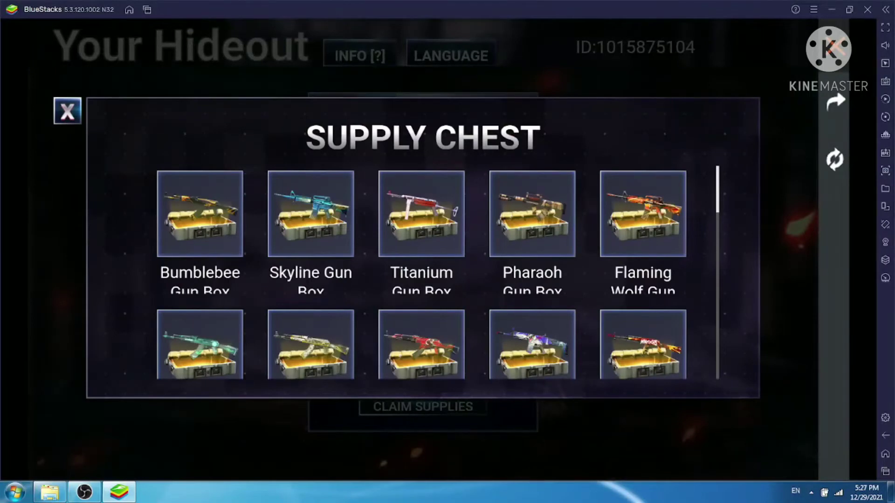
scroll(421, 273, down, 8)
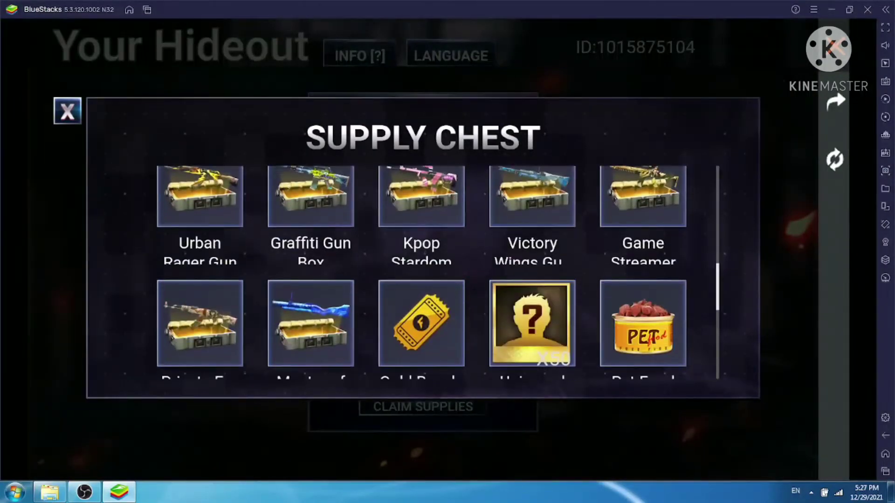